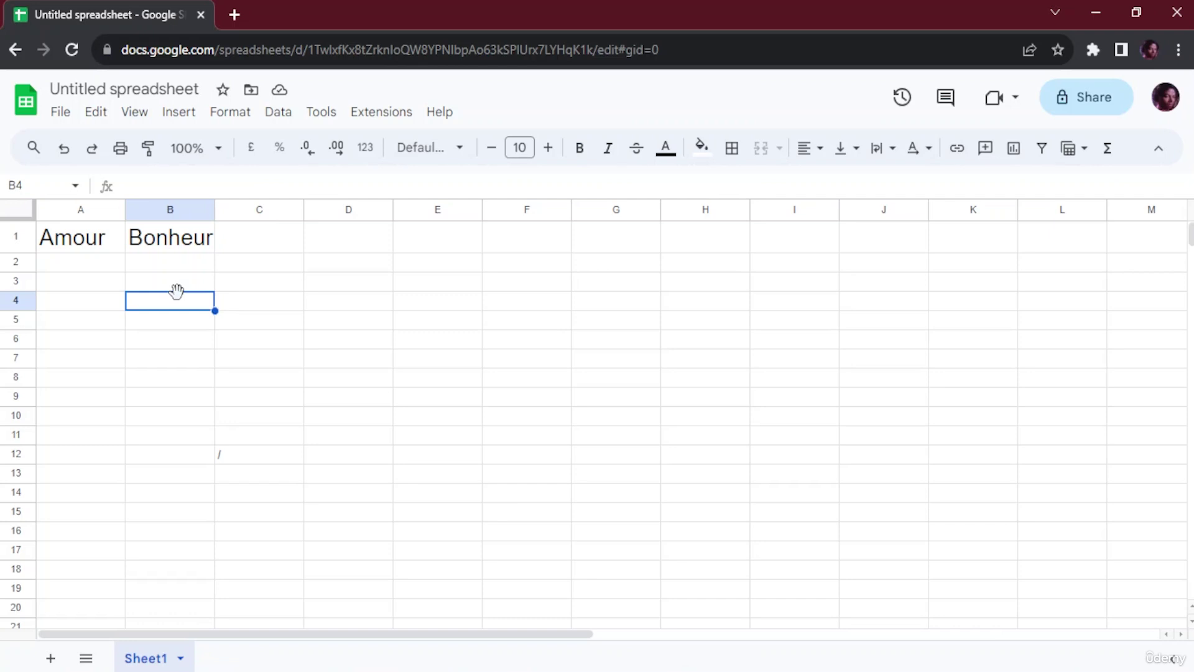
Open the spreadsheet's settings, view the calculation and general options, and open the Google Account language page for the display language
click(61, 112)
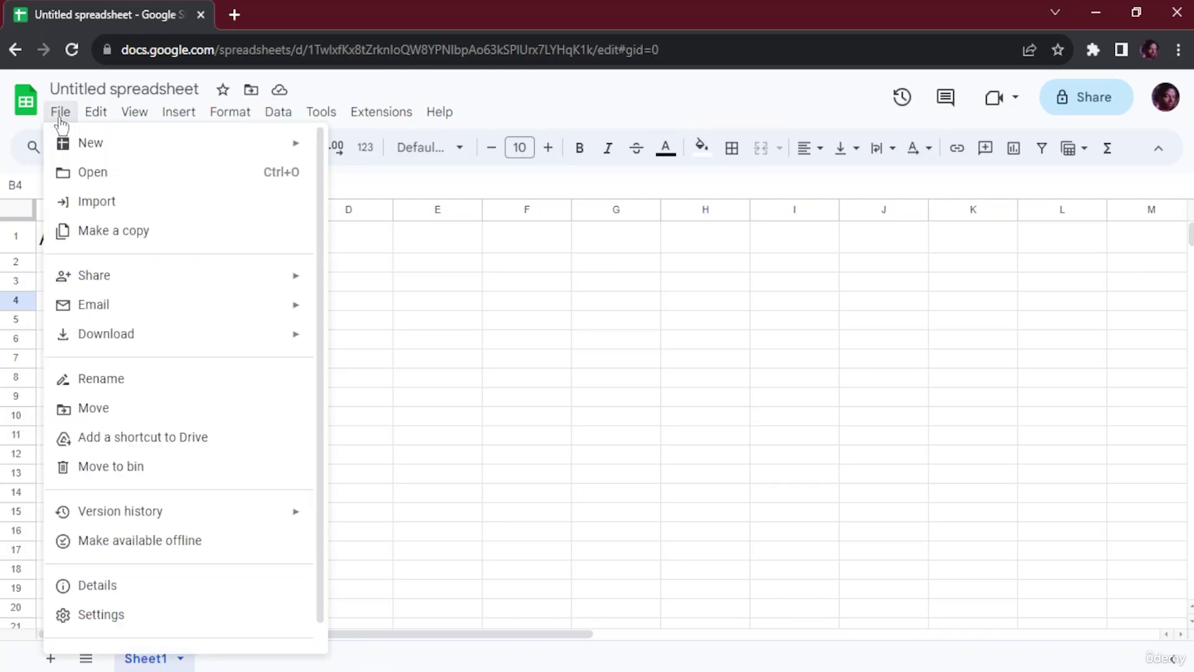
click(115, 612)
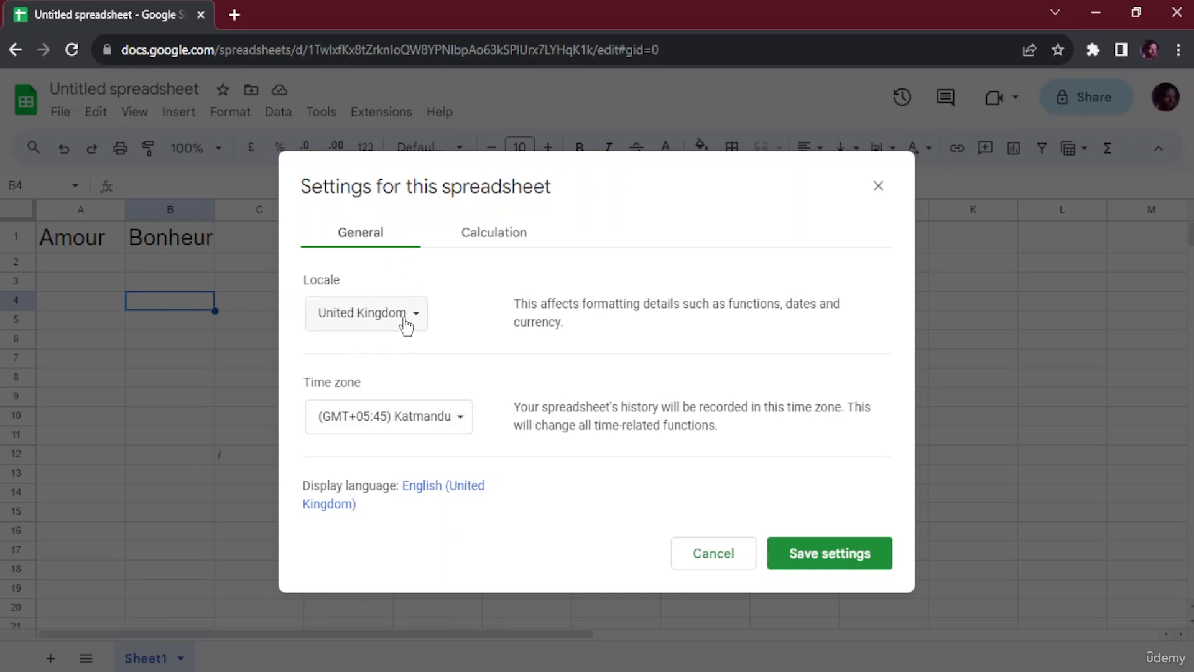
click(476, 235)
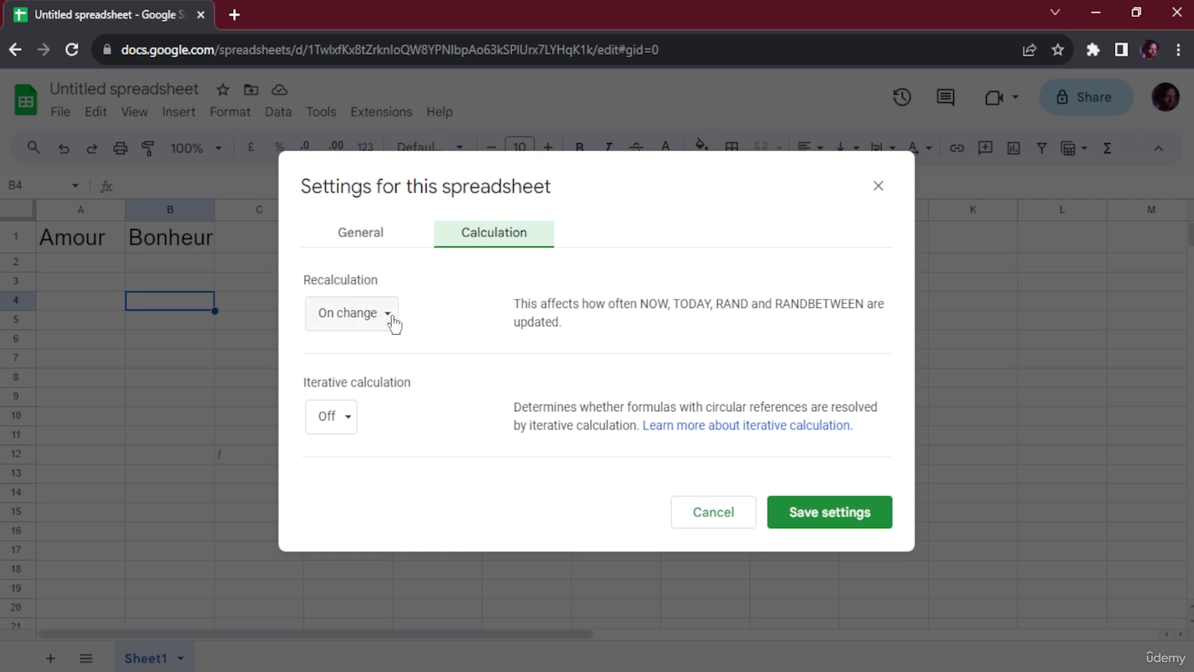
click(367, 233)
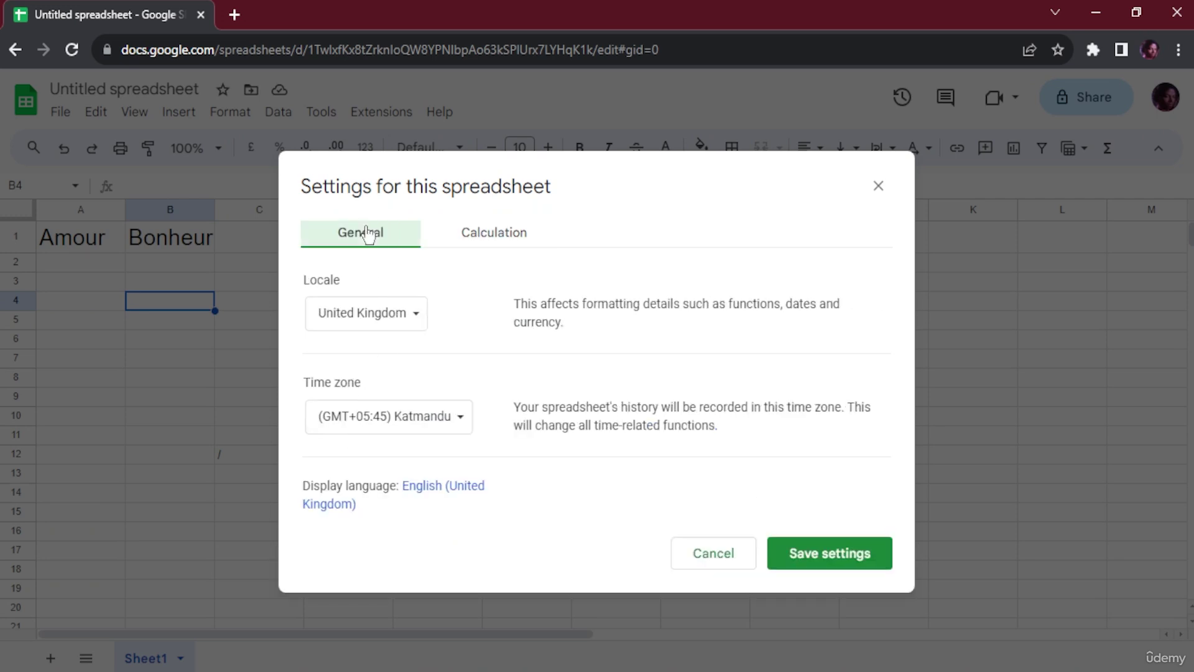
click(462, 496)
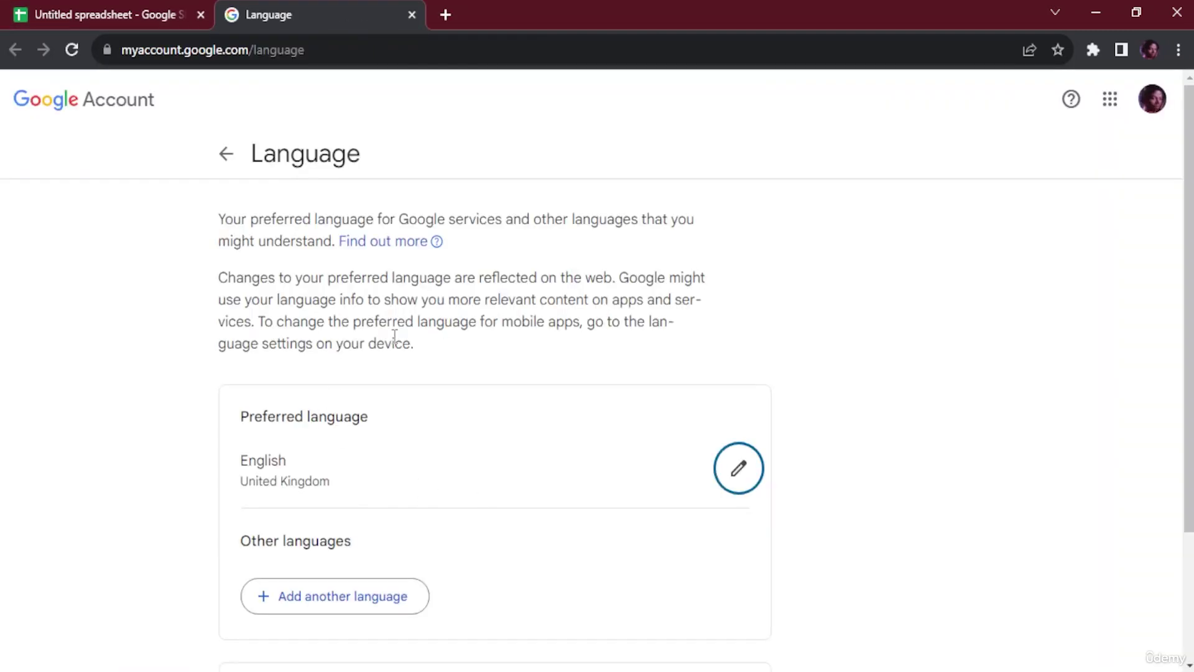
Add 日本語 (Japanese) to the account's other languages and save it
scroll(394, 335, down, 3)
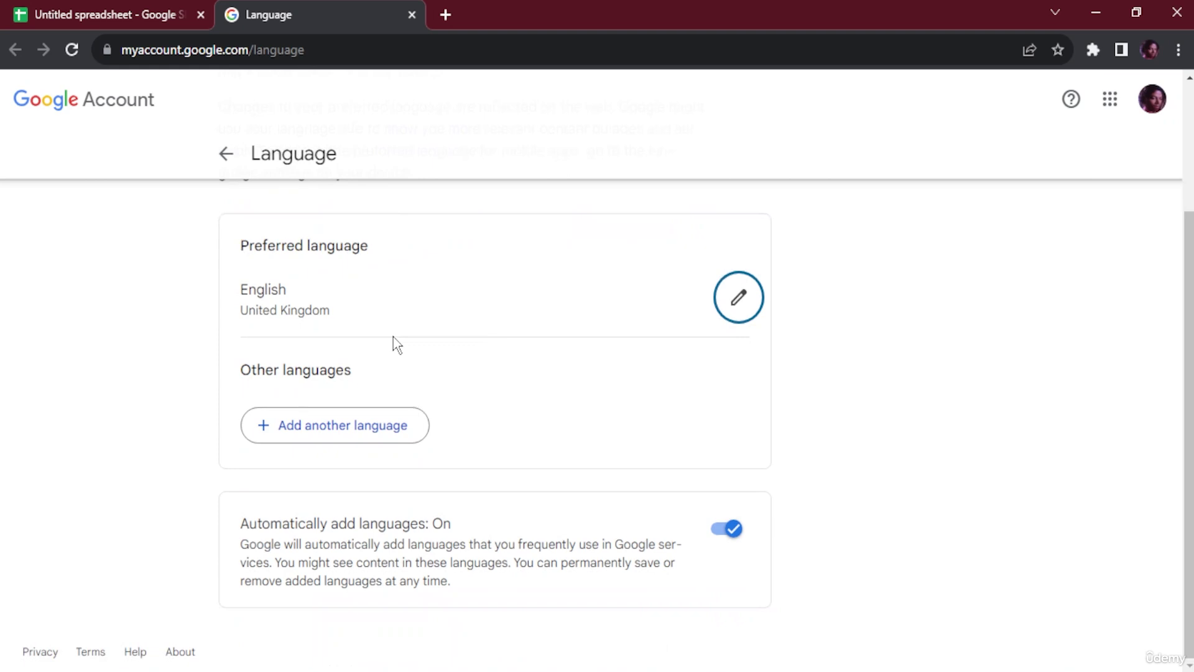
scroll(393, 337, up, 1)
scroll(393, 338, down, 1)
click(365, 427)
click(488, 360)
scroll(462, 515, down, 3)
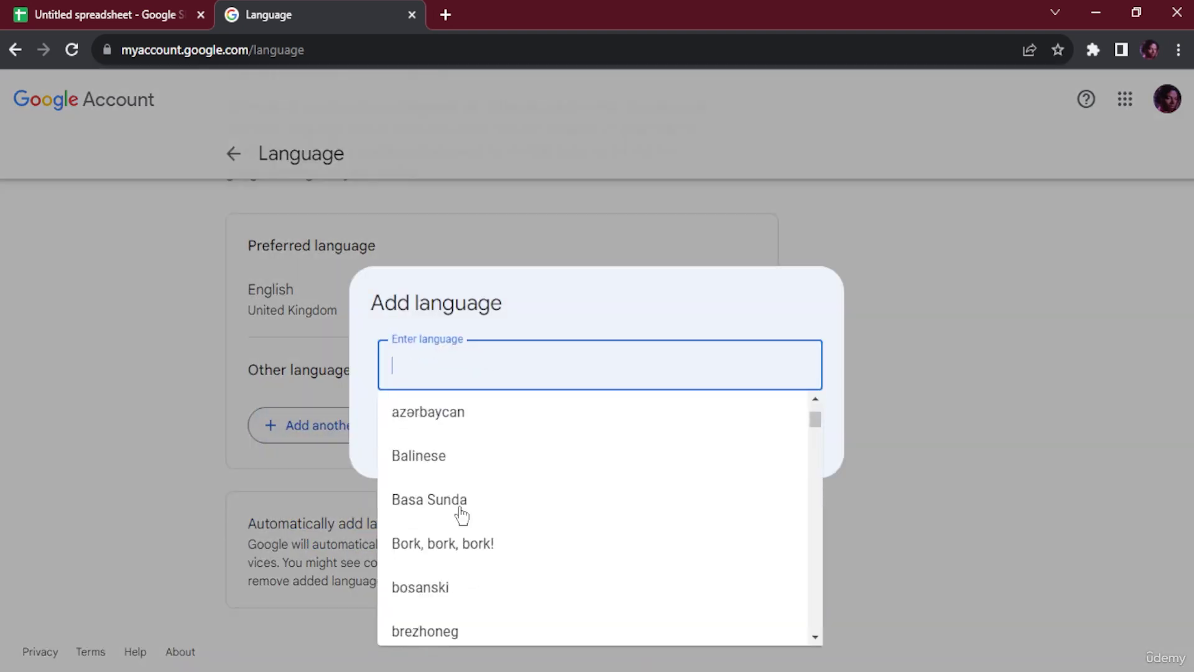
scroll(461, 515, down, 10)
scroll(461, 515, down, 10)
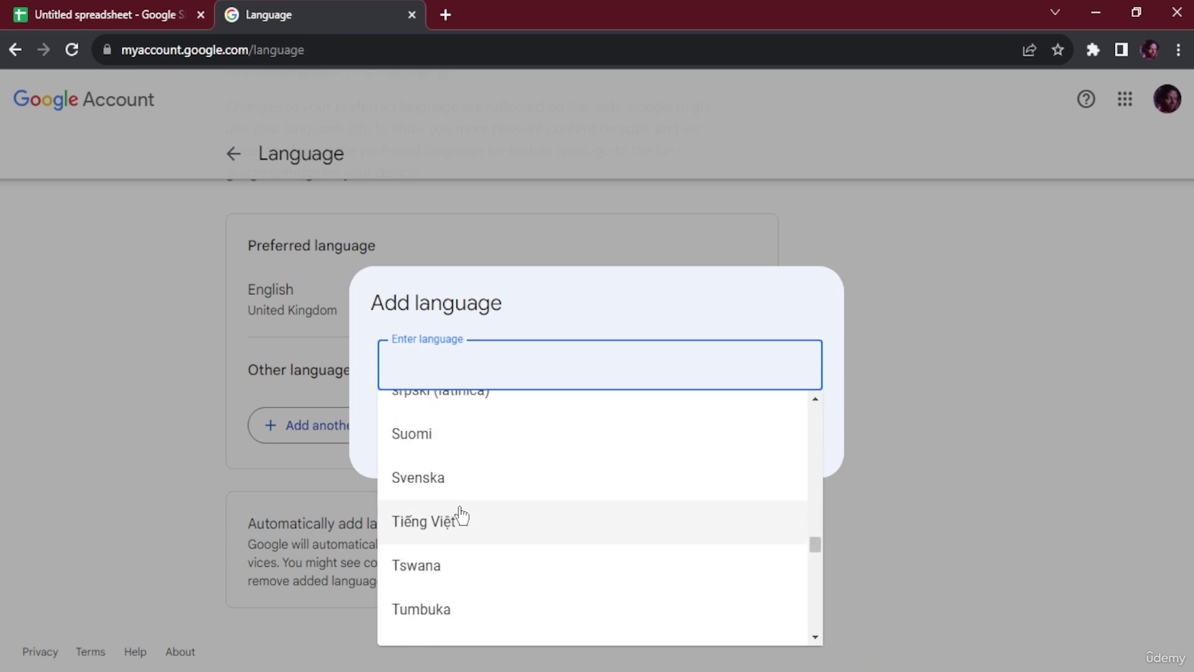
scroll(461, 515, down, 5)
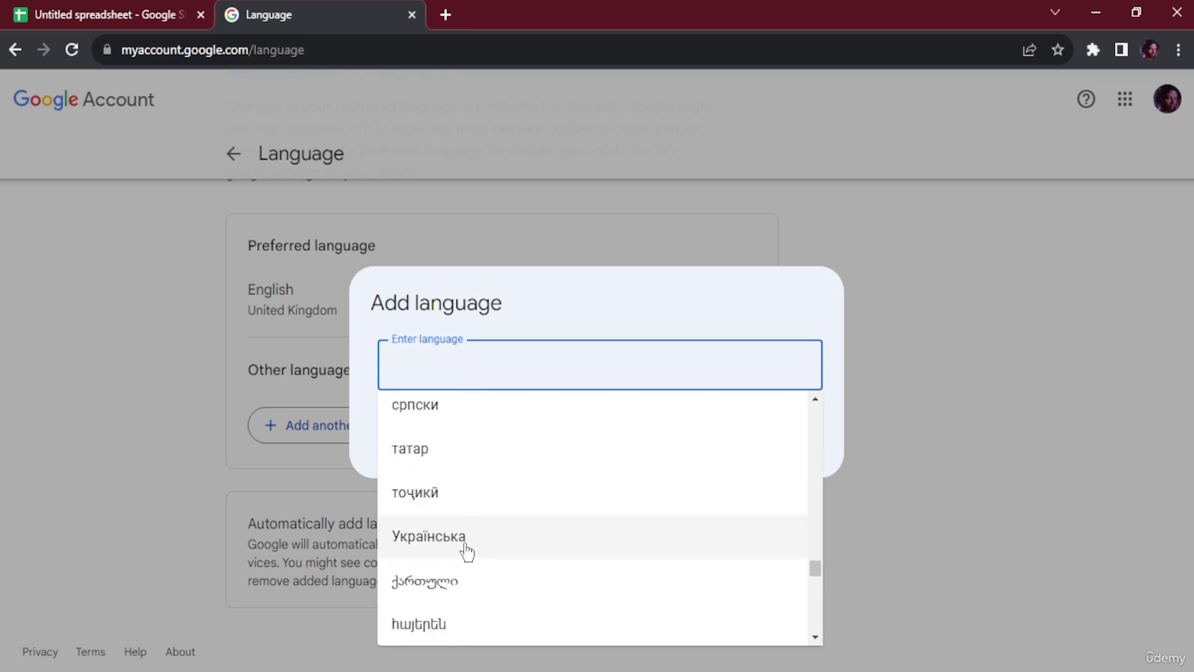
scroll(467, 552, up, 10)
scroll(463, 551, up, 10)
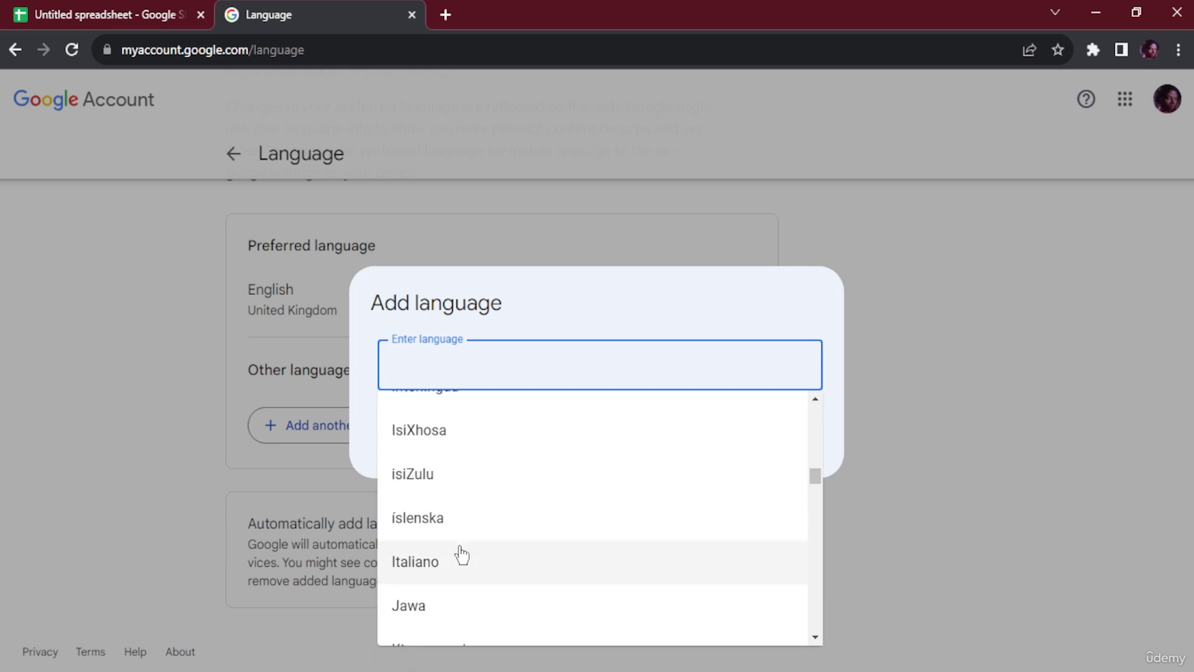
text(japa)
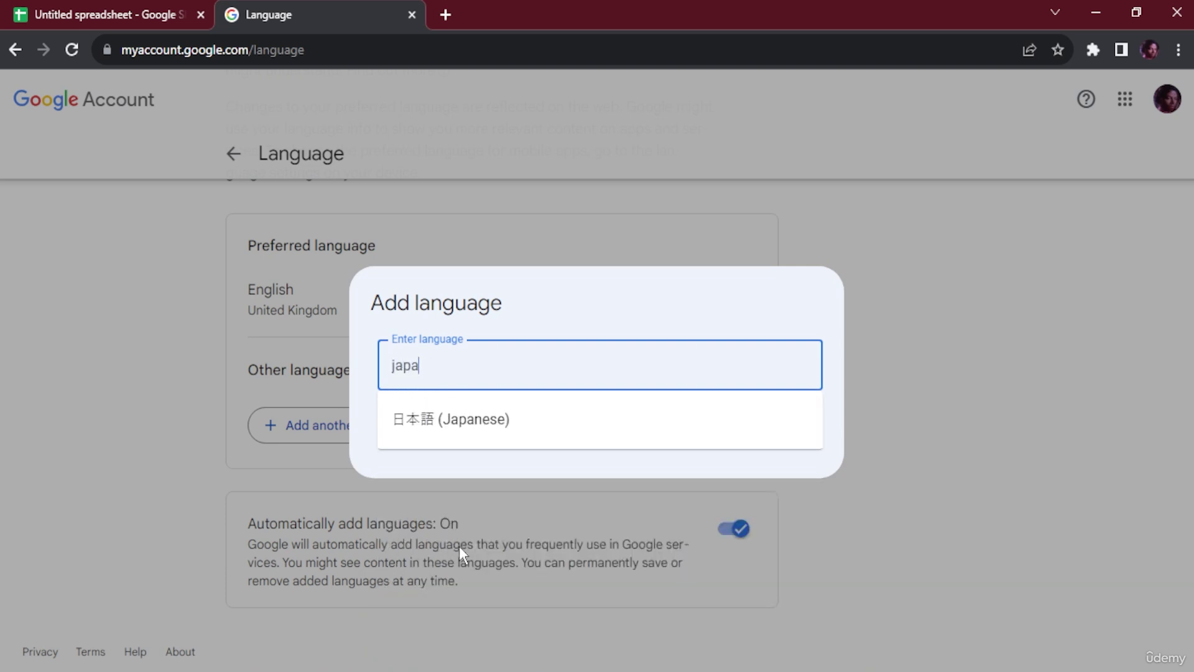
click(459, 417)
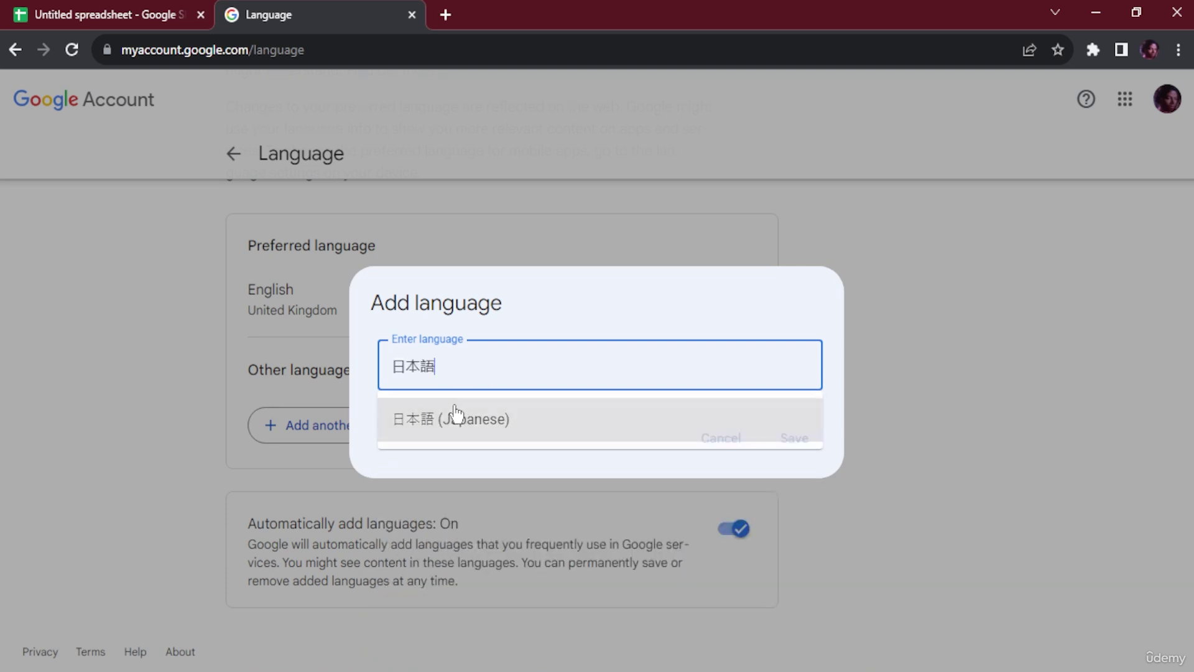
click(795, 443)
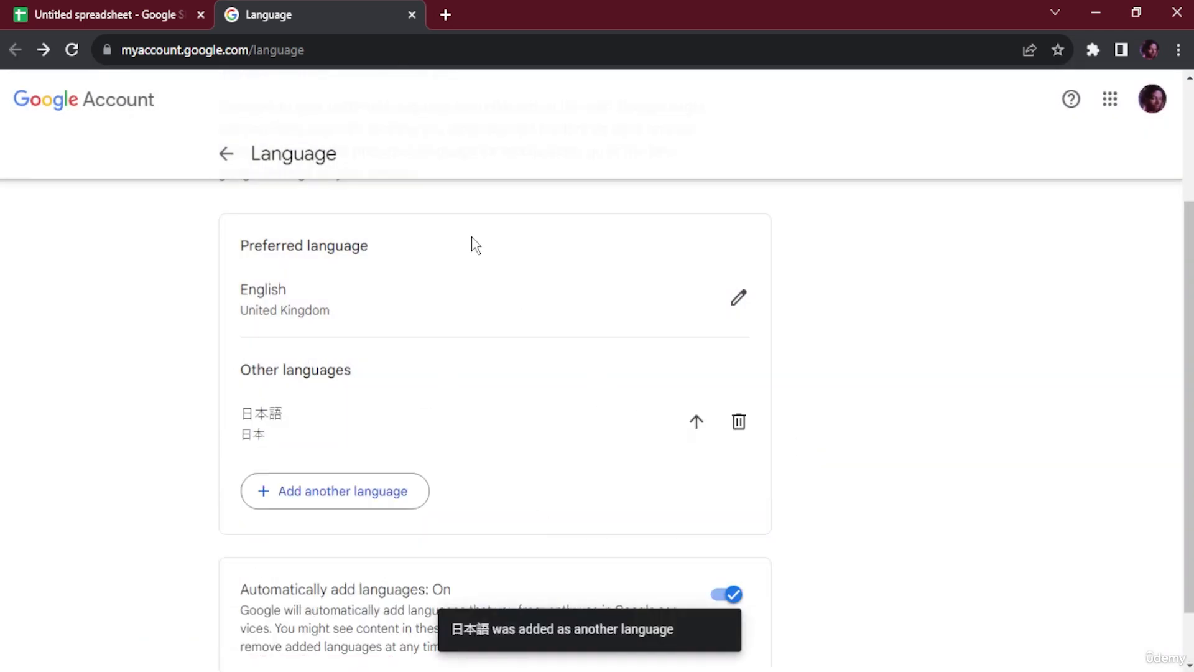
Reopen the account language page from the spreadsheet's display language setting and set the preferred language to Español (Colombia)
scroll(262, 218, up, 3)
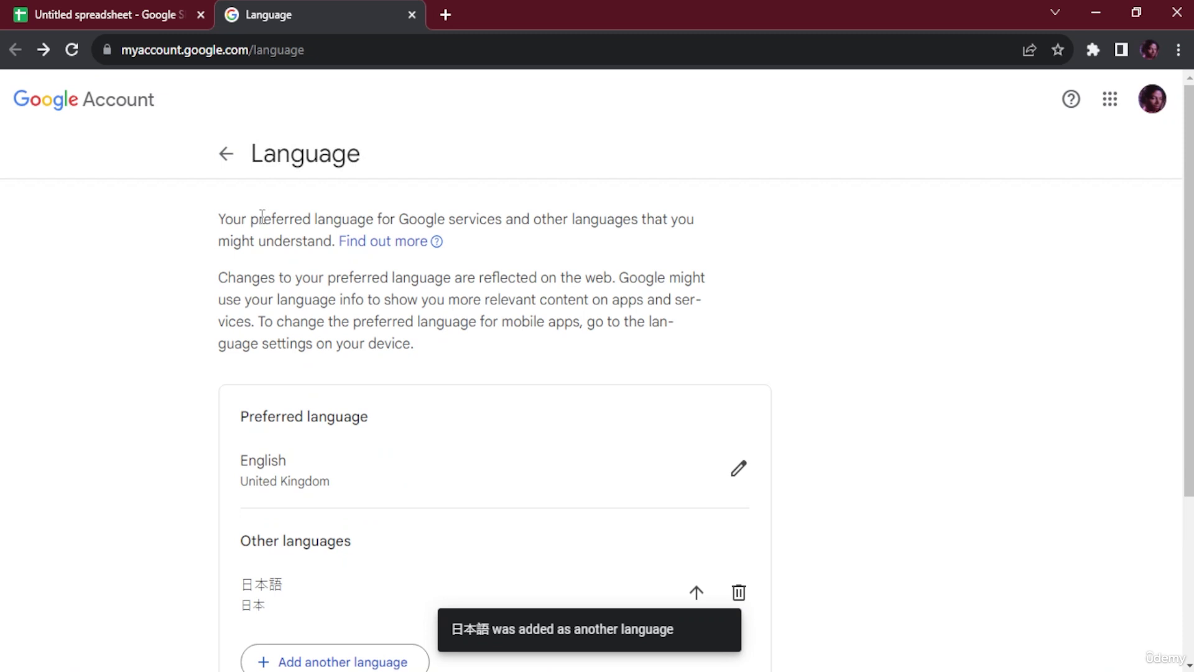
click(83, 11)
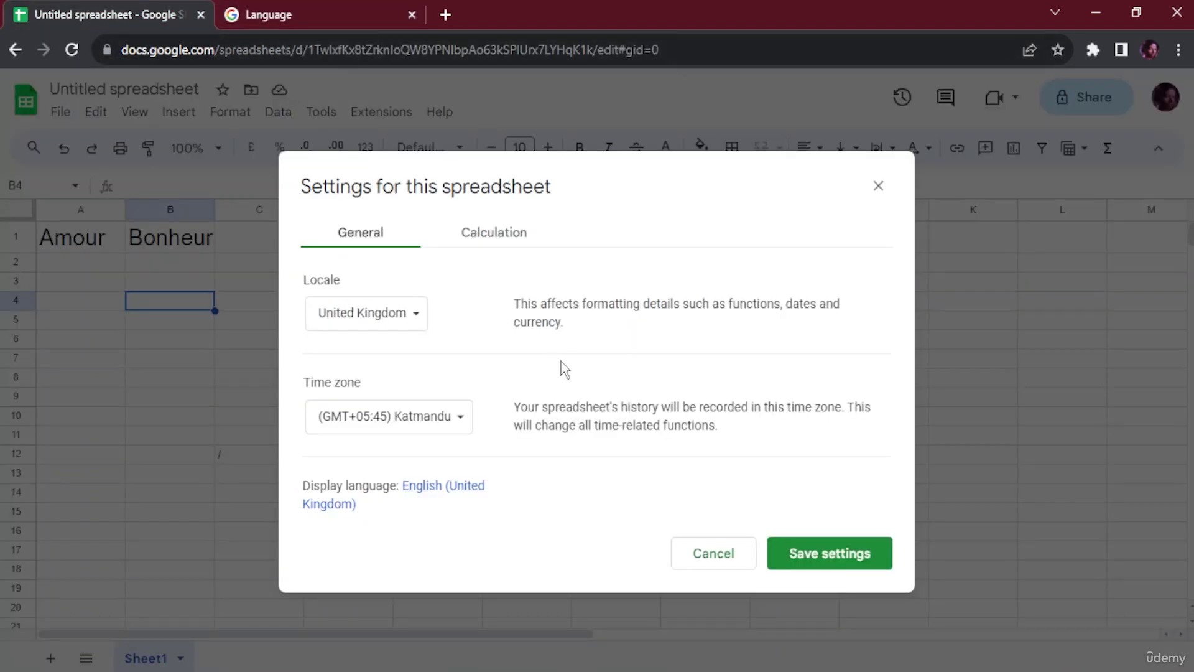
click(471, 493)
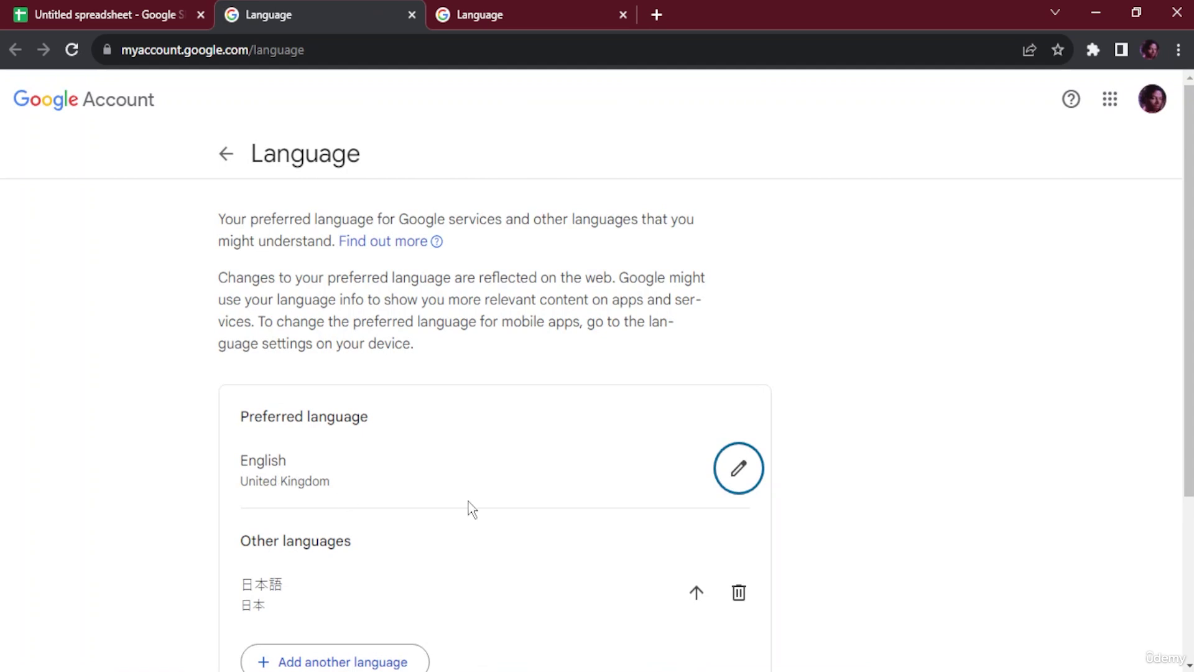
click(740, 468)
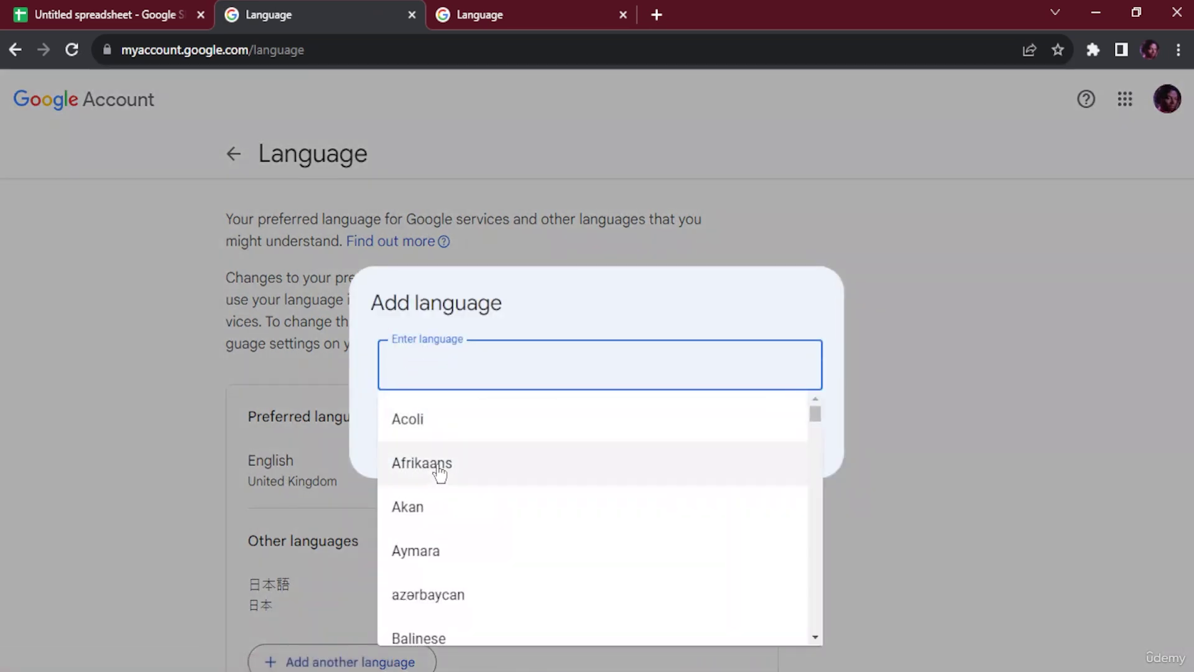
scroll(440, 474, down, 6)
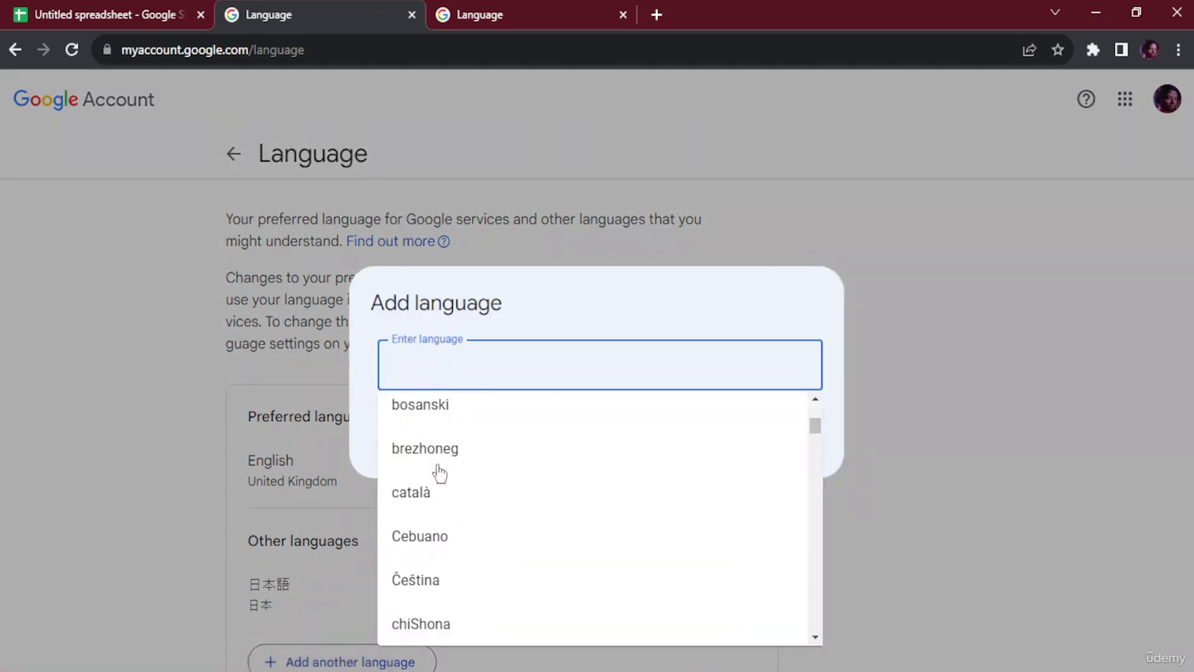
scroll(439, 474, down, 8)
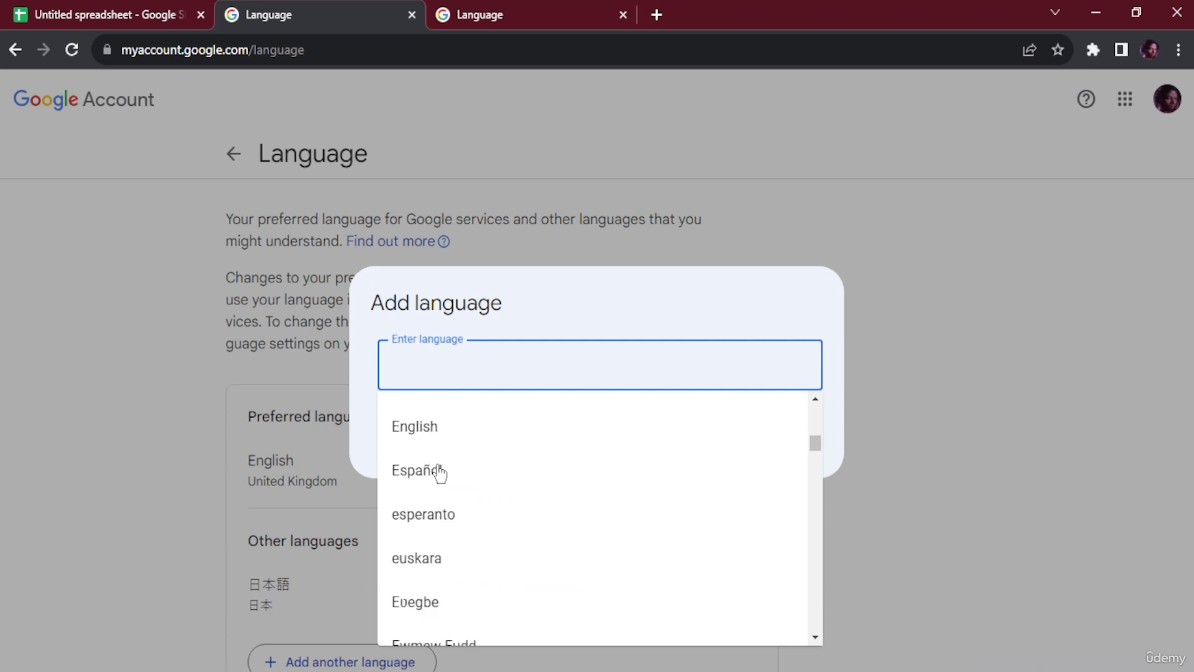
click(443, 471)
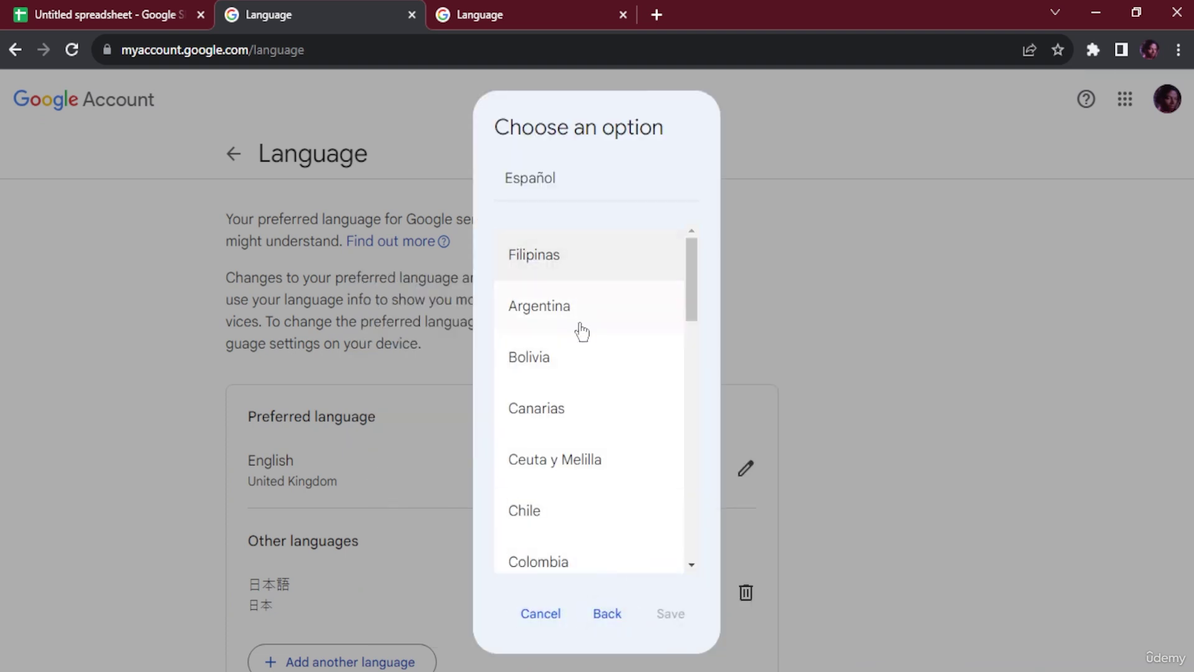
scroll(554, 530, down, 1)
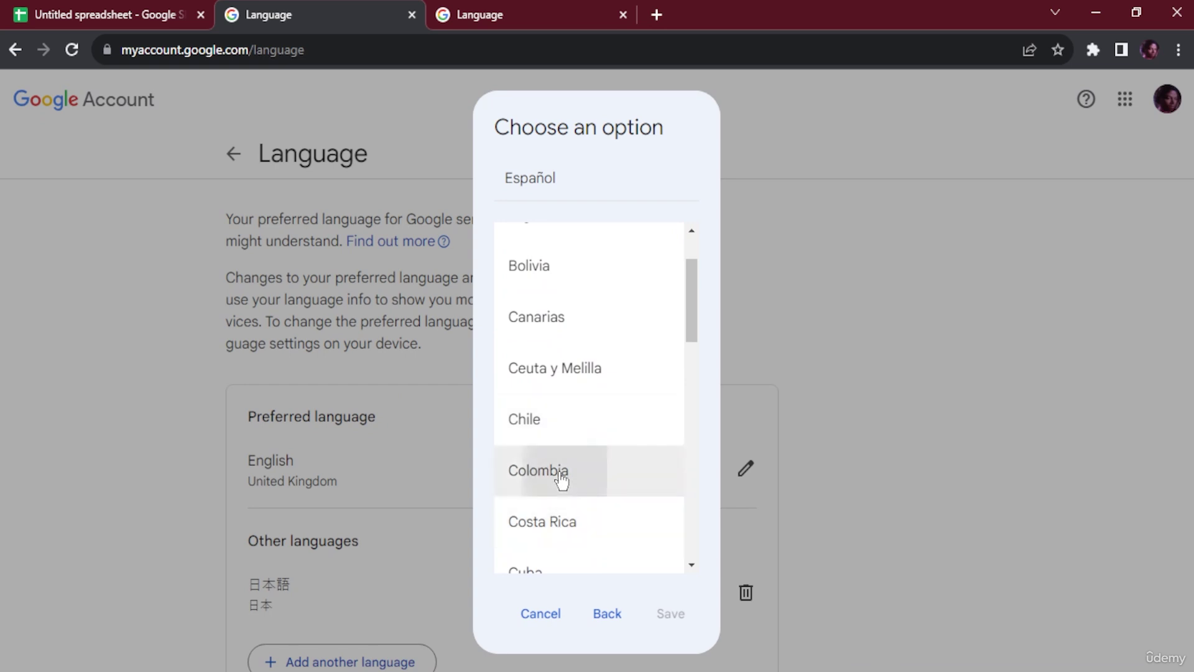
click(562, 478)
click(671, 613)
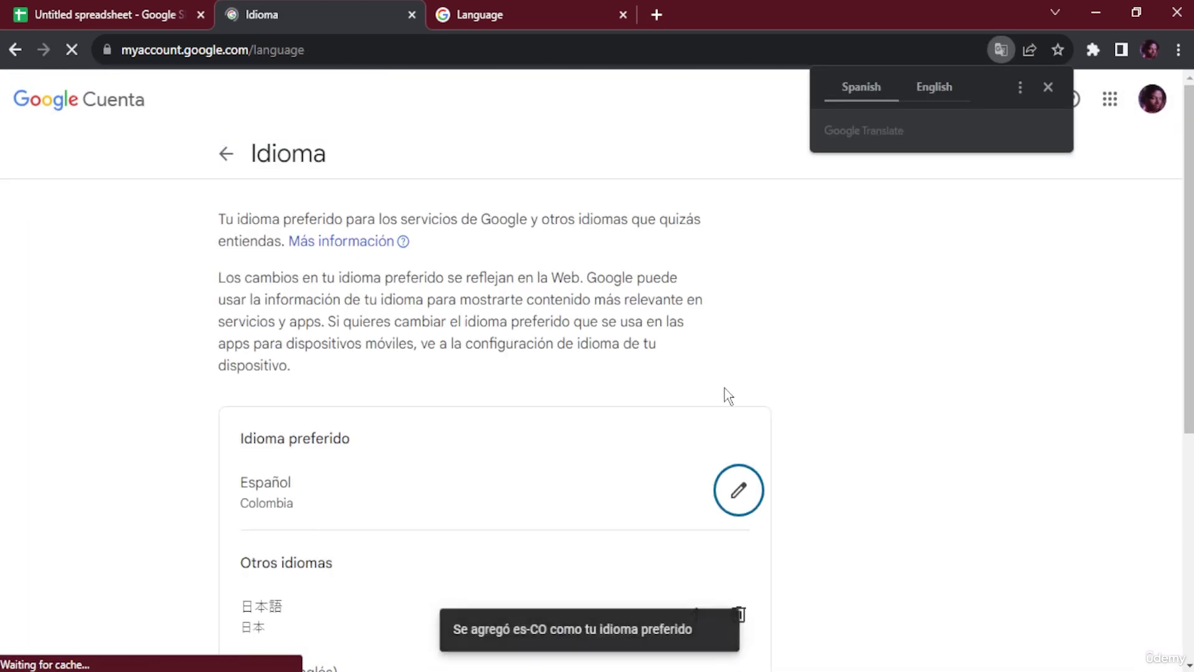
Set the account's preferred language to English with United Kingdom as the regional variant and save it
click(741, 492)
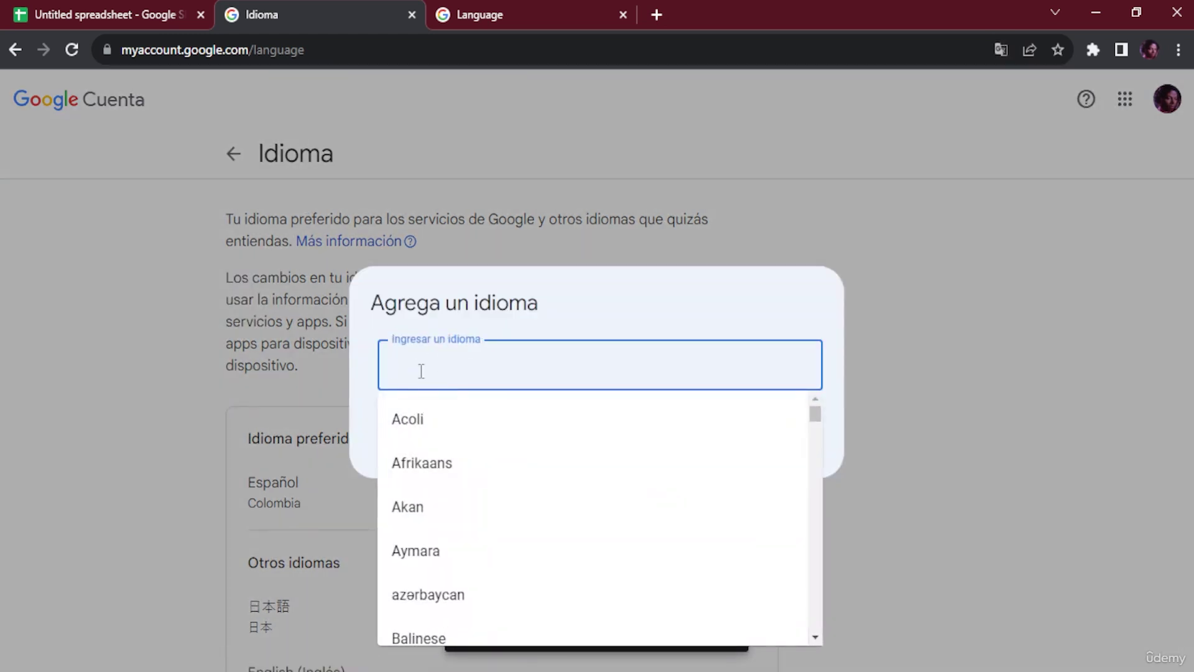
text(englis)
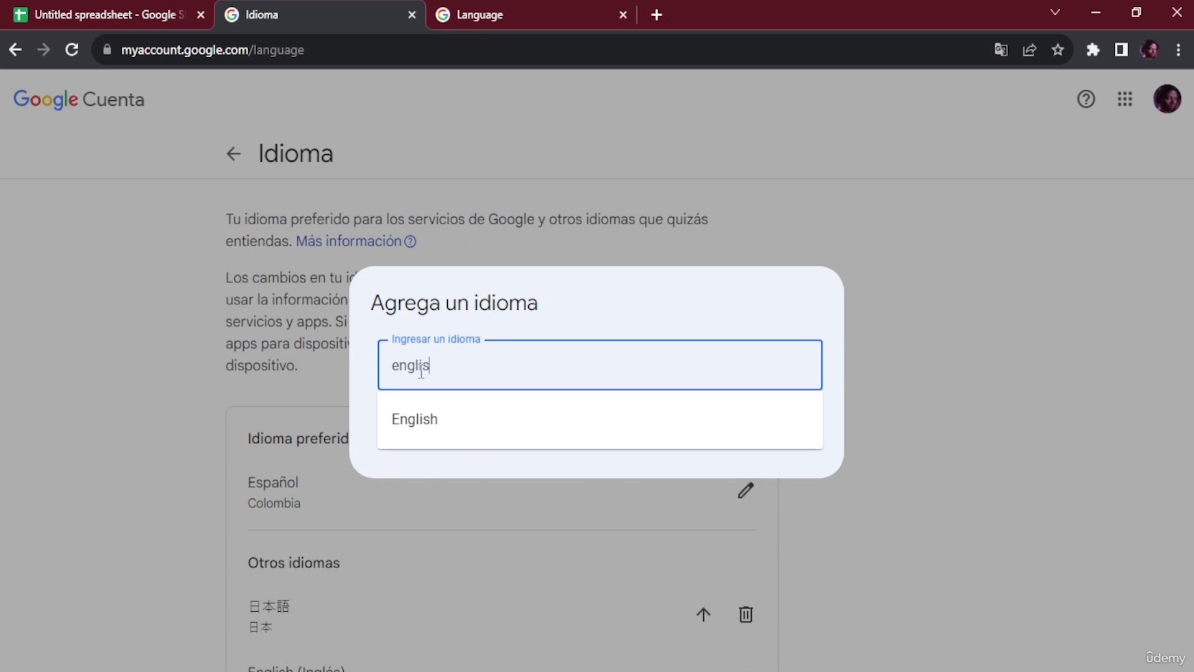
click(422, 420)
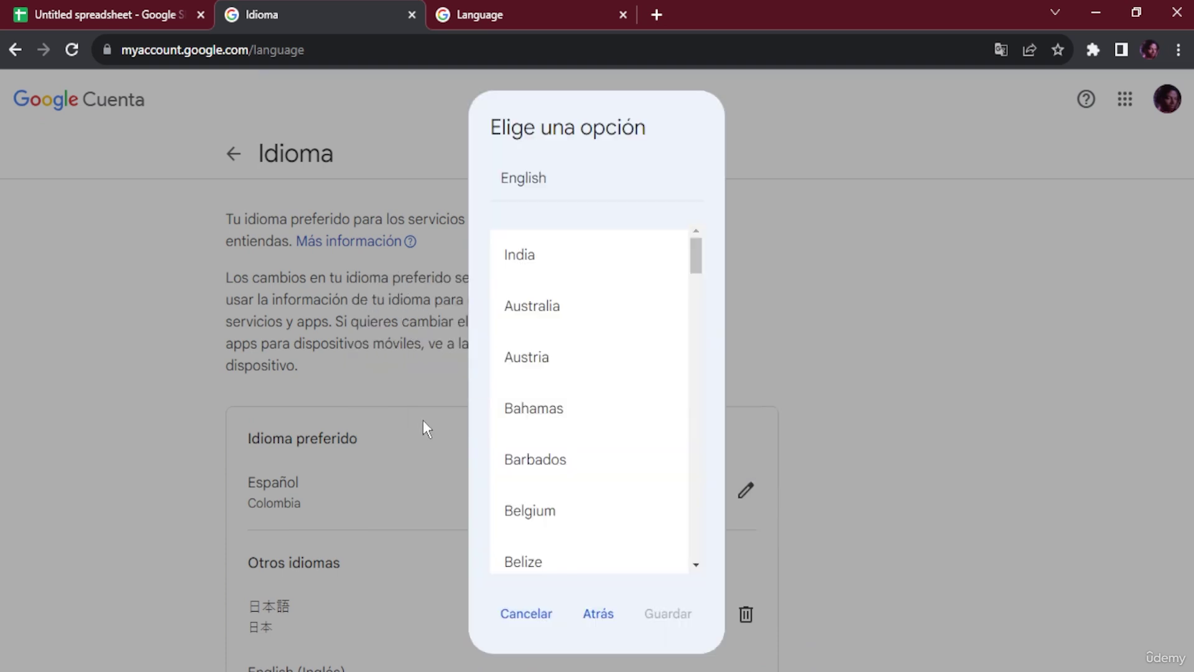
scroll(562, 405, down, 4)
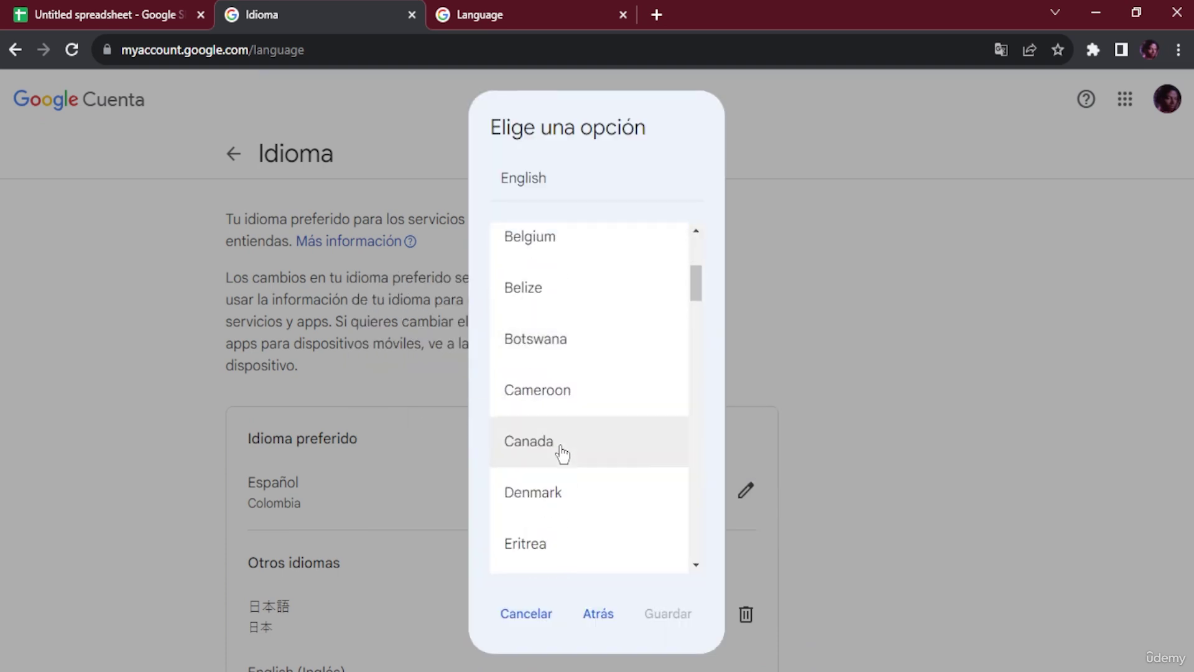
scroll(562, 453, down, 3)
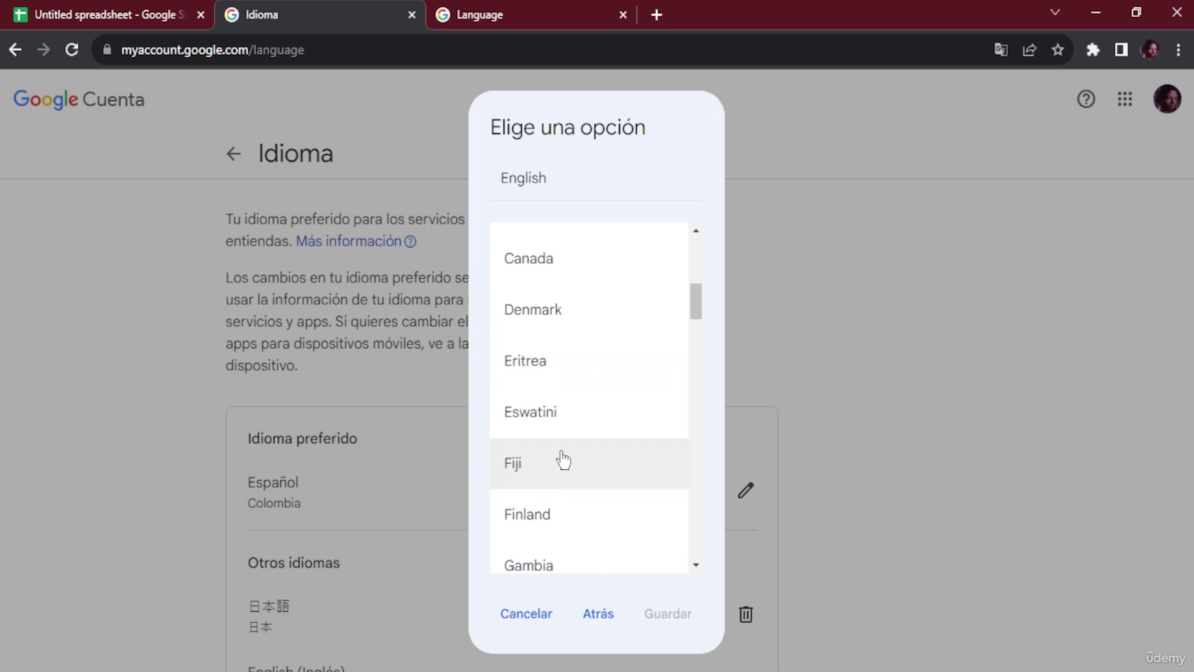
scroll(564, 461, down, 8)
scroll(563, 460, down, 10)
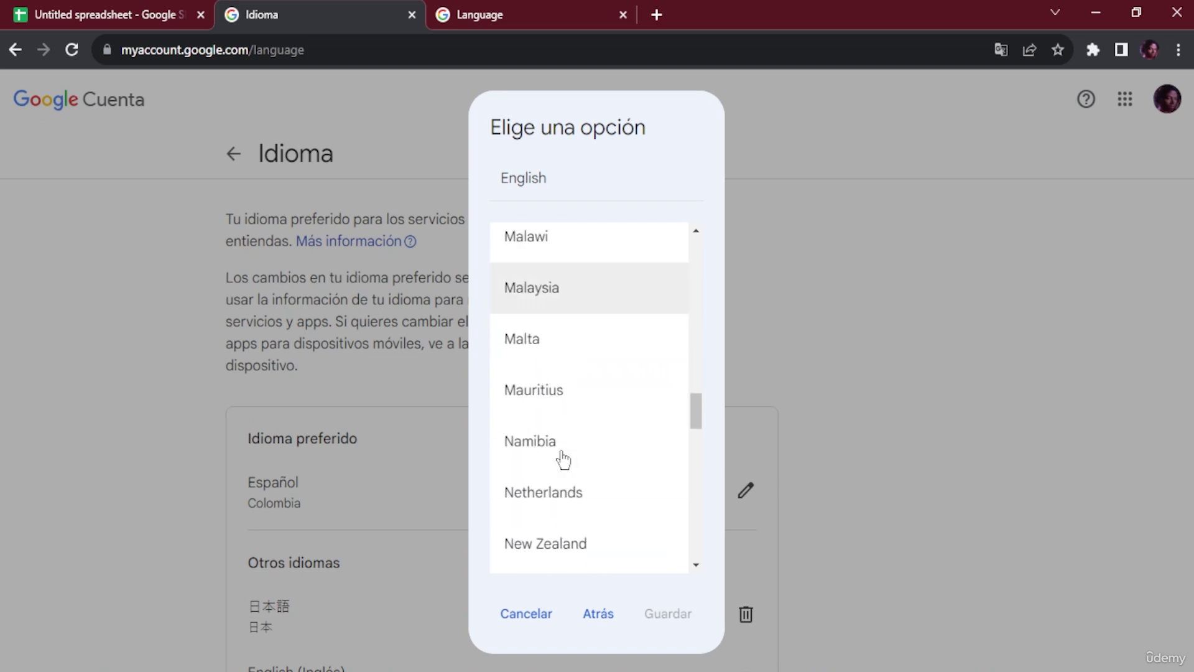
scroll(563, 459, down, 5)
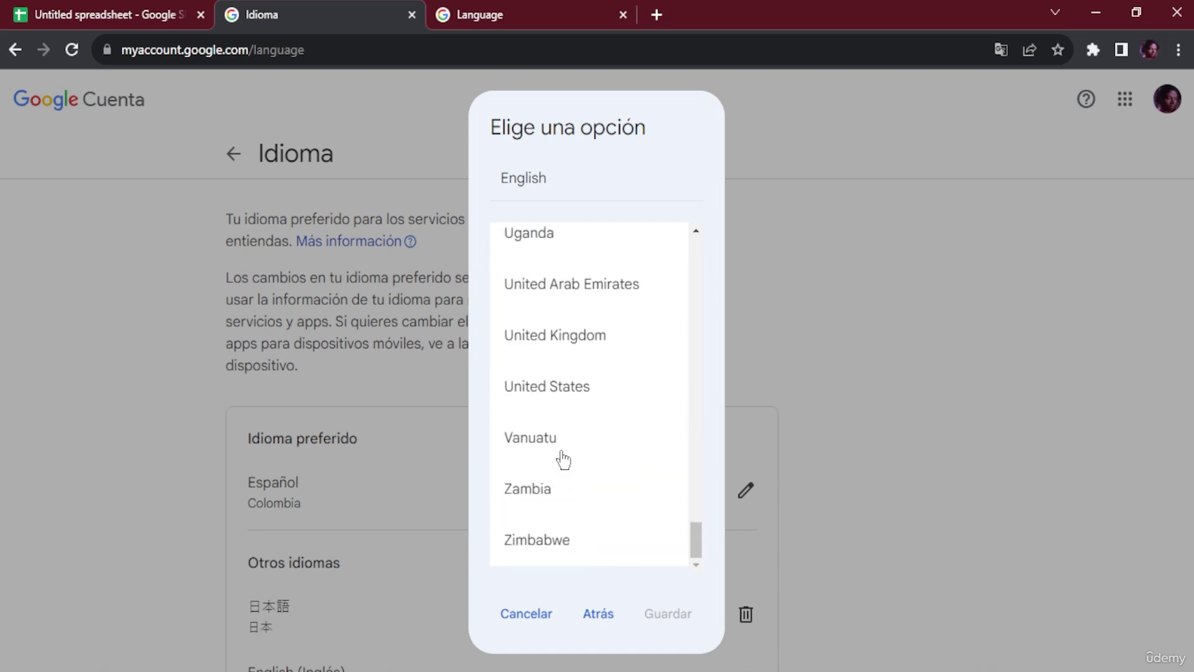
scroll(561, 459, up, 1)
click(602, 447)
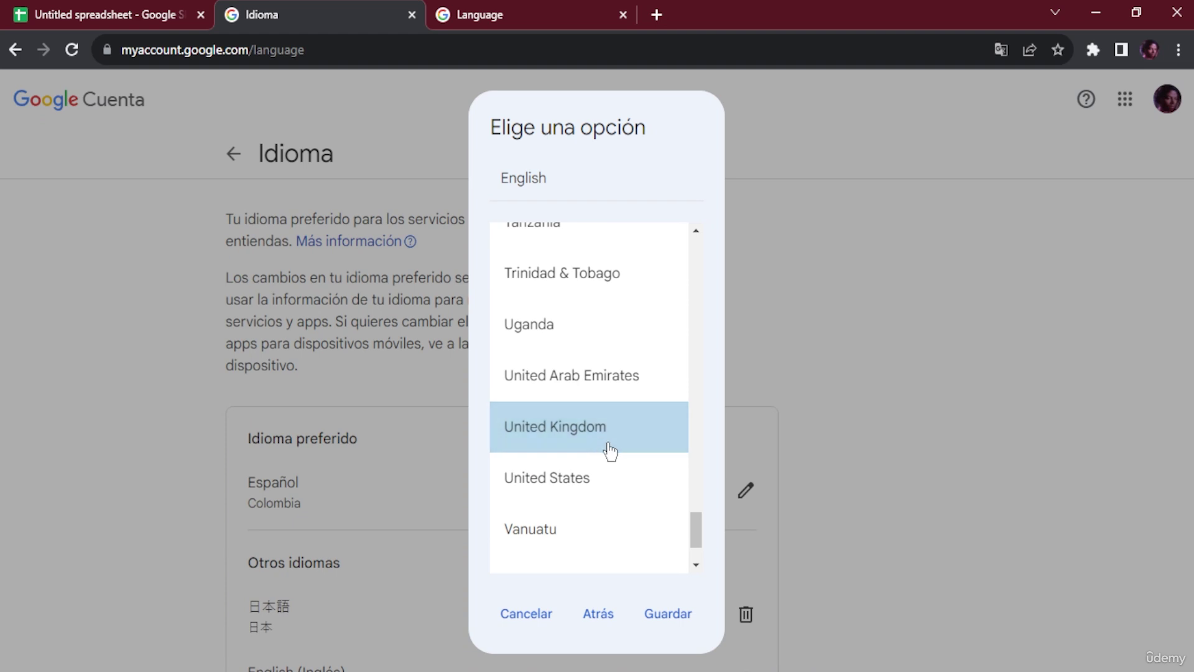
click(684, 630)
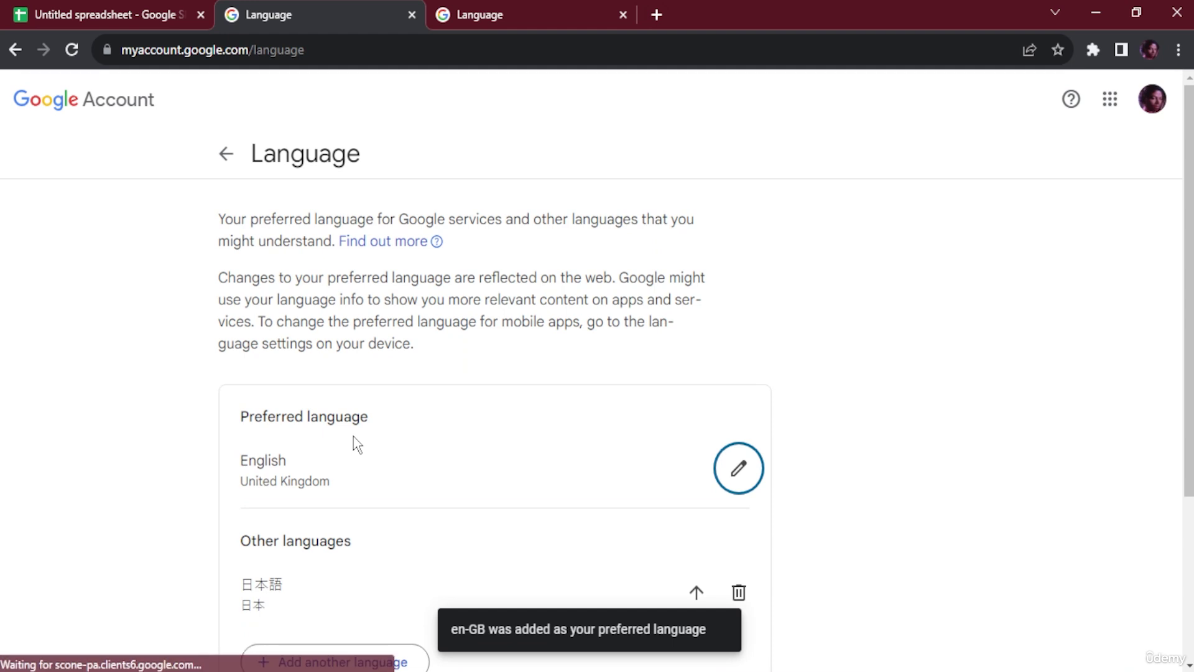
Close both account language pages, save the spreadsheet settings, and select cell C2
scroll(291, 467, down, 3)
scroll(290, 466, up, 3)
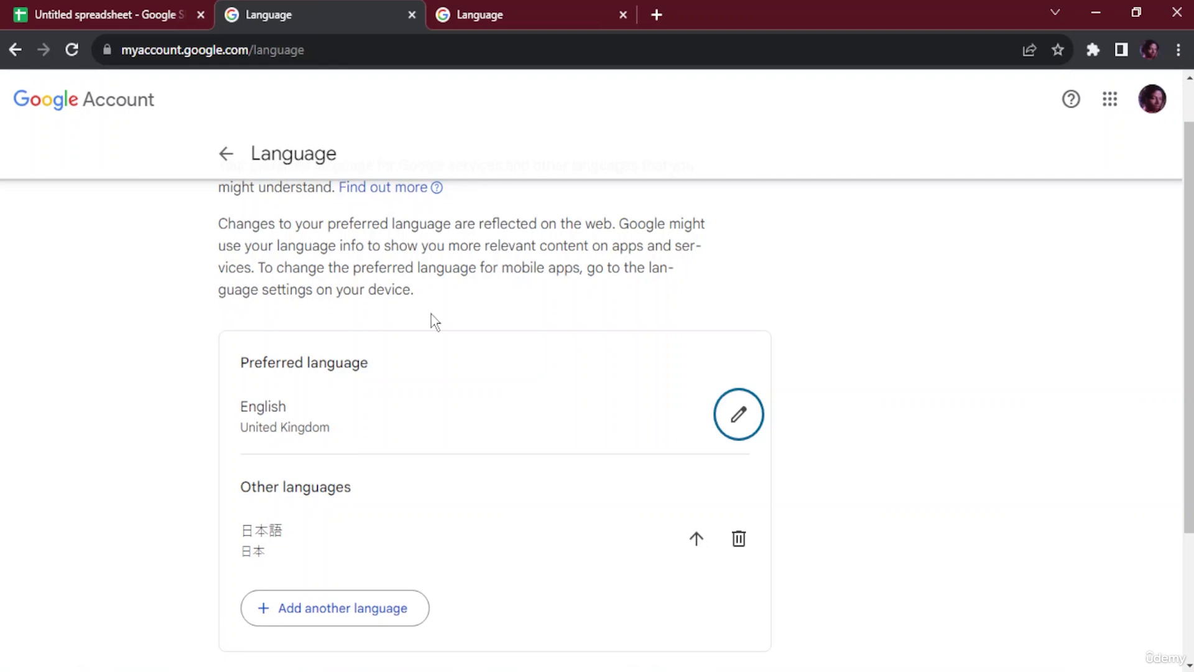
click(623, 14)
click(154, 9)
click(411, 14)
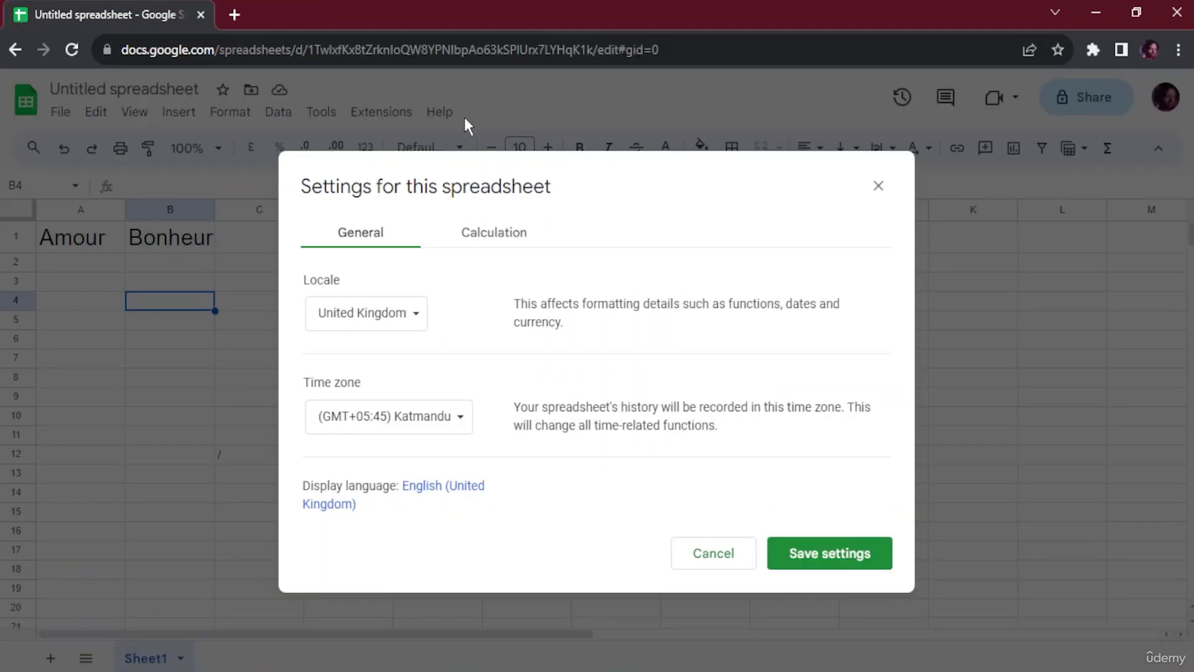
click(848, 560)
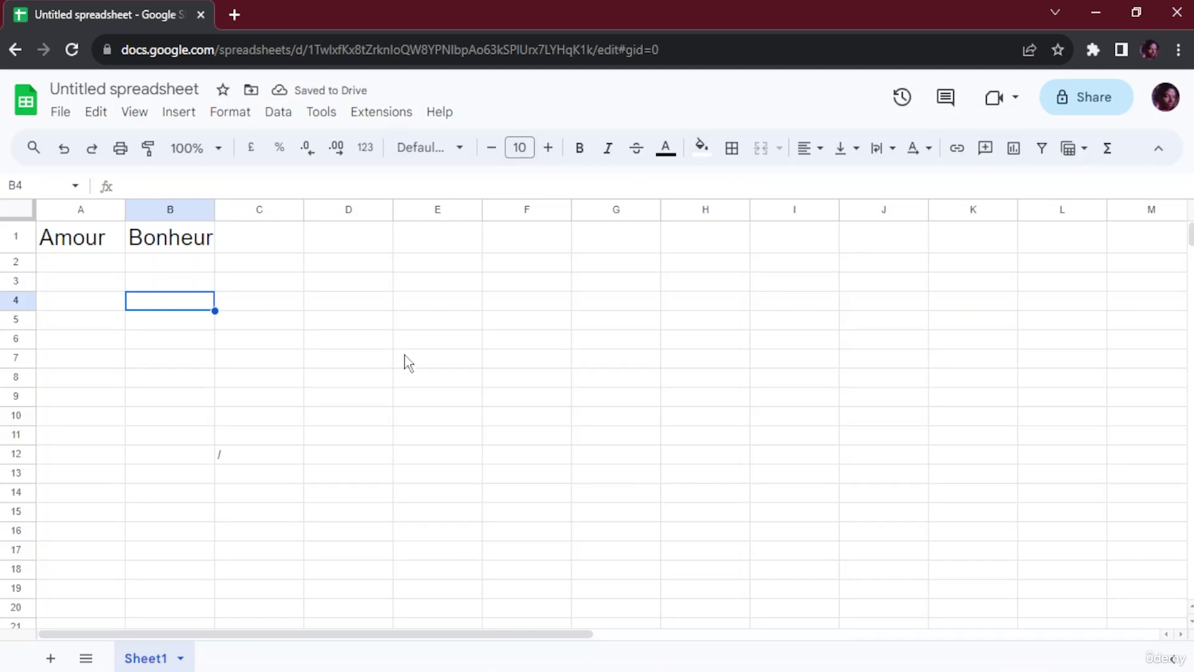
click(295, 269)
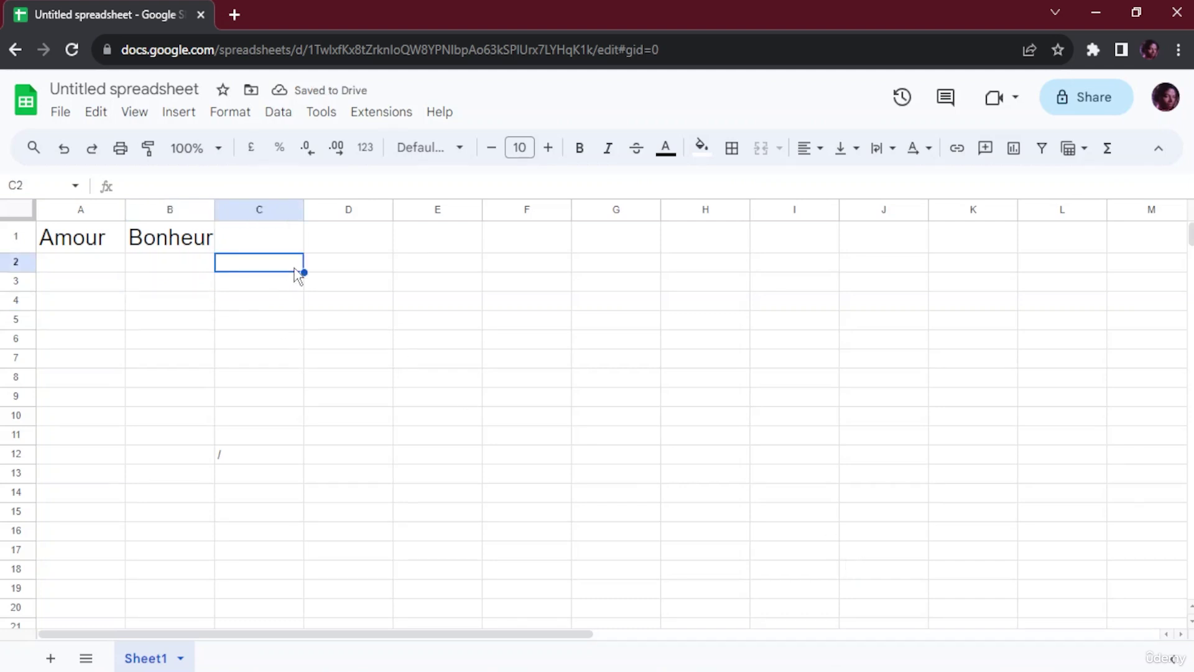
click(365, 262)
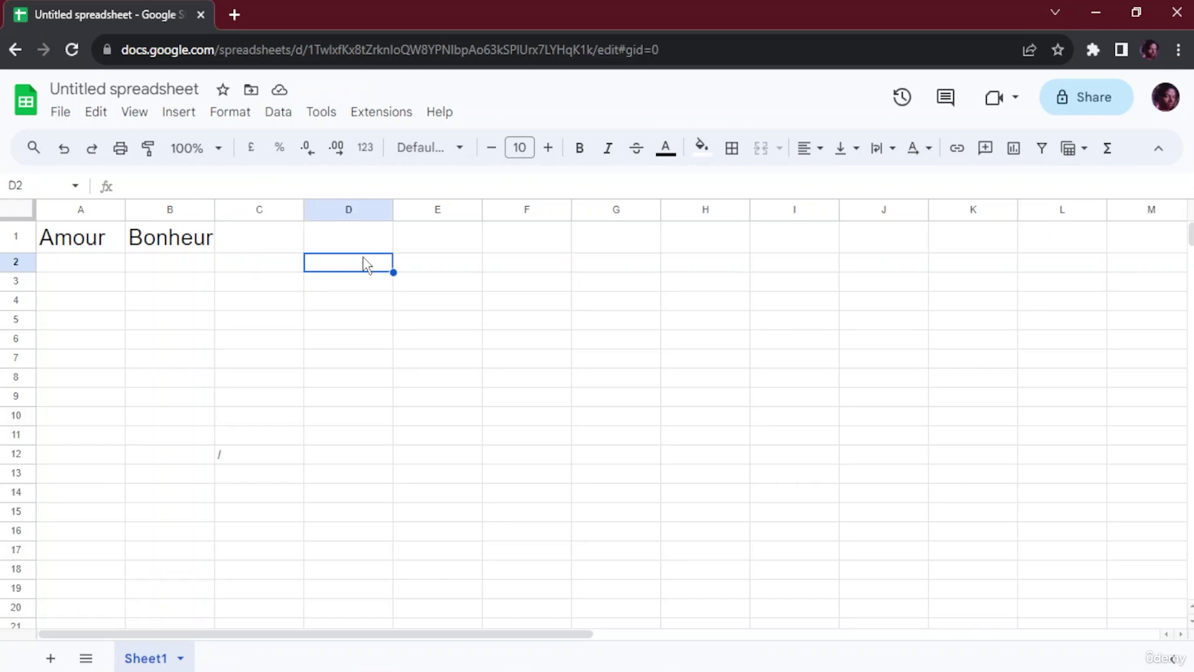
click(101, 248)
click(200, 237)
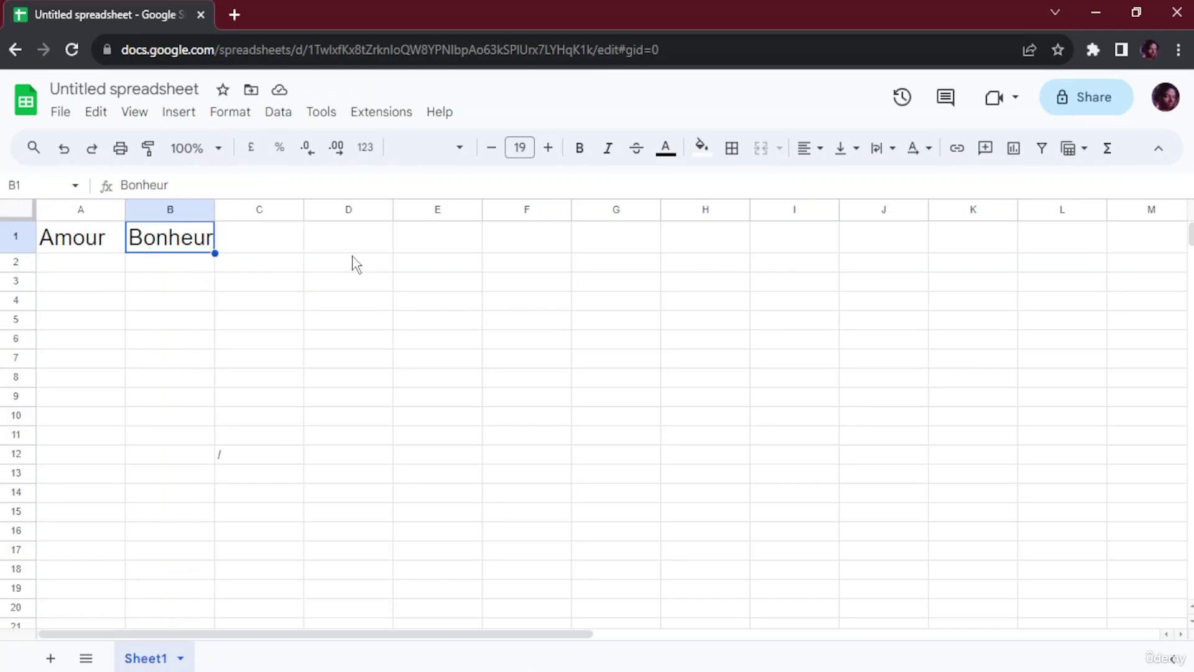
Enter =DETECTLANGUAGE(B1) in cell D2 to identify the language of the word Bonheur
click(365, 267)
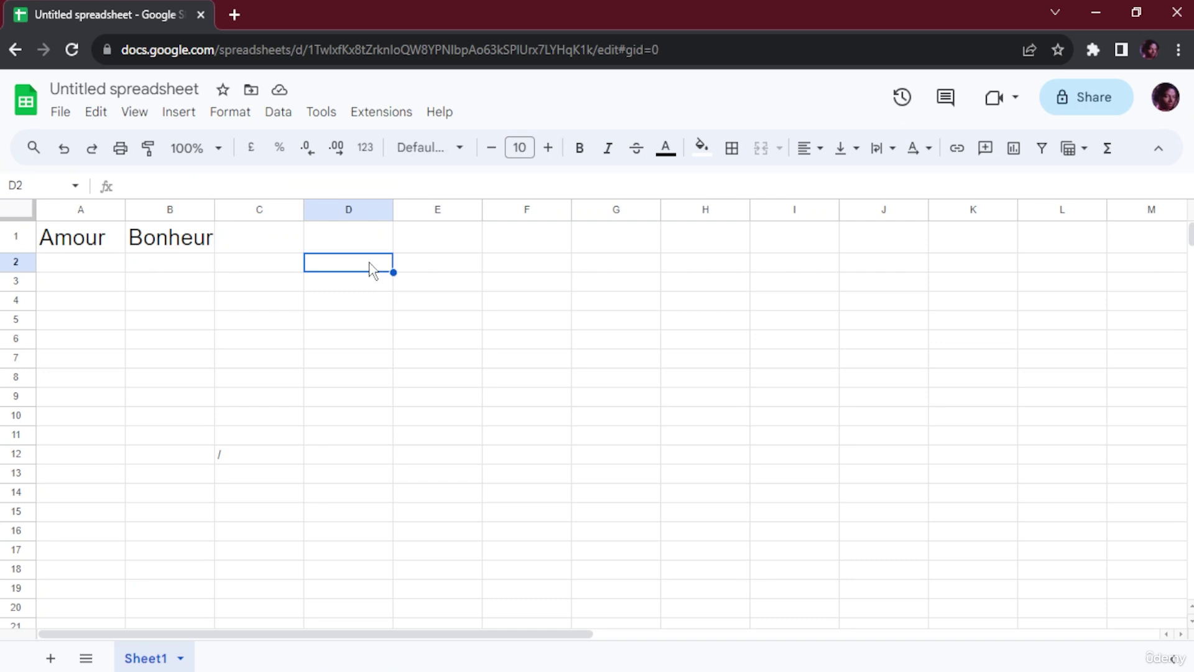
double_click(371, 269)
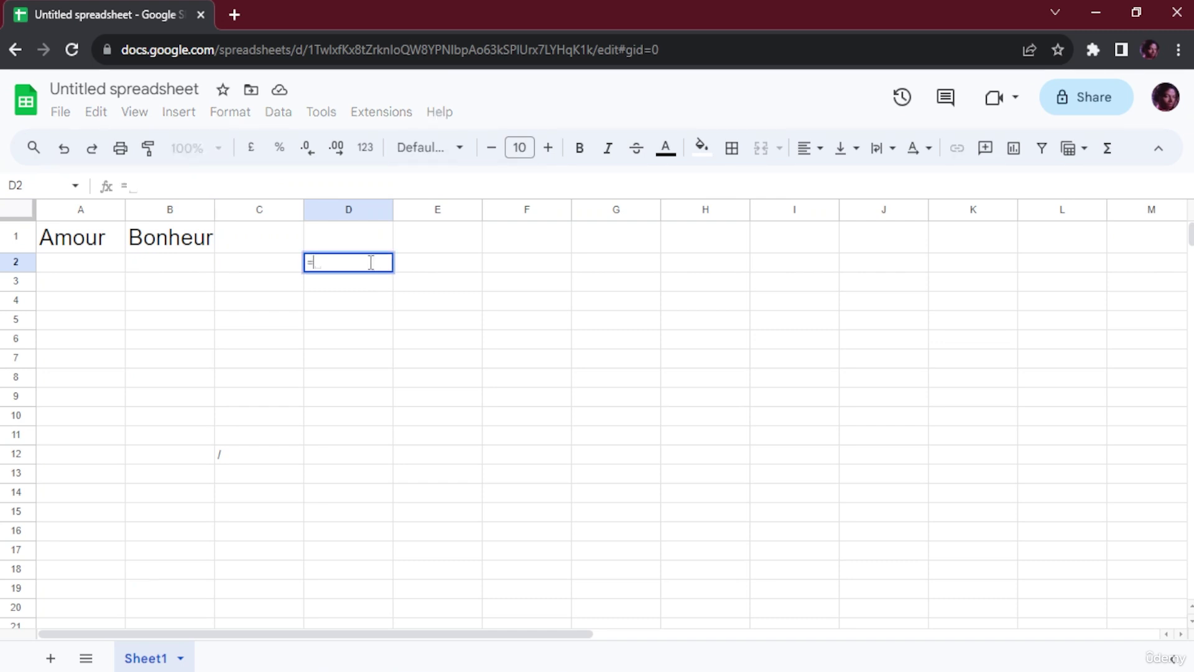
text(=detect)
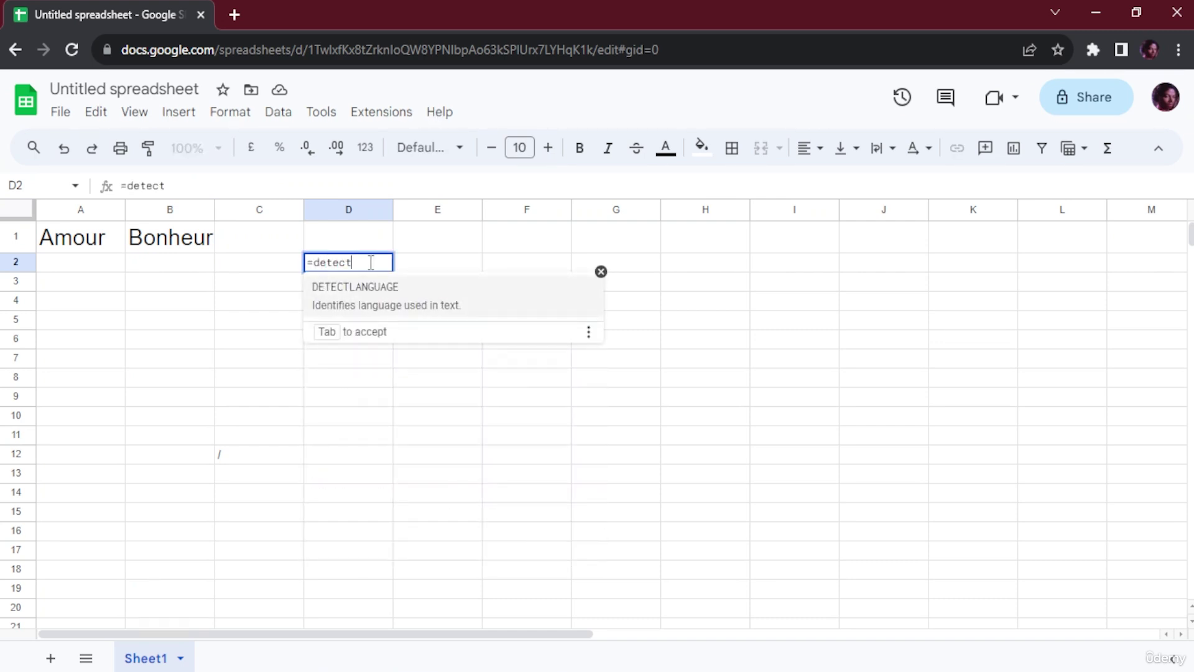
key(Tab)
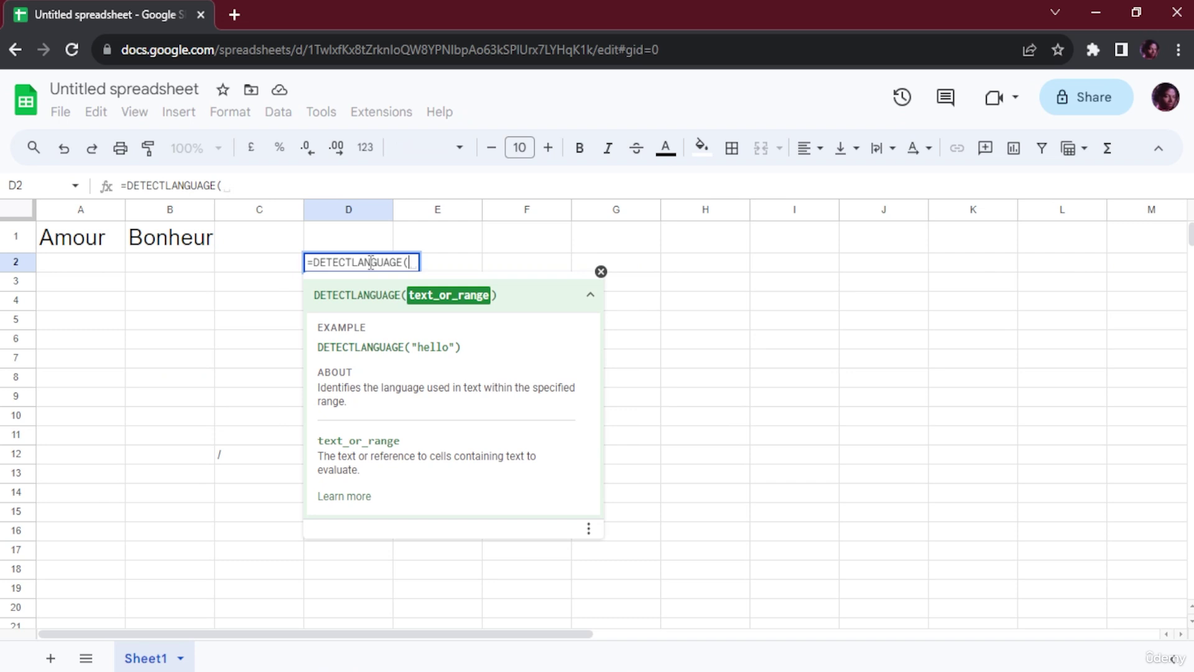
click(172, 240)
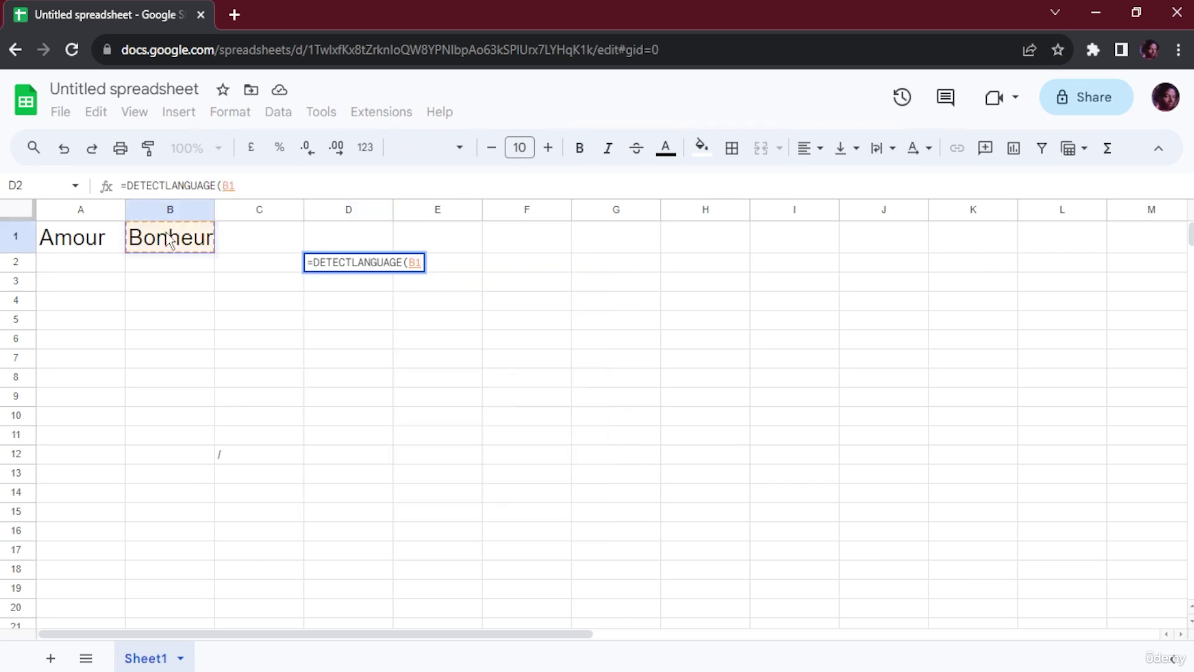
text())
key(Return)
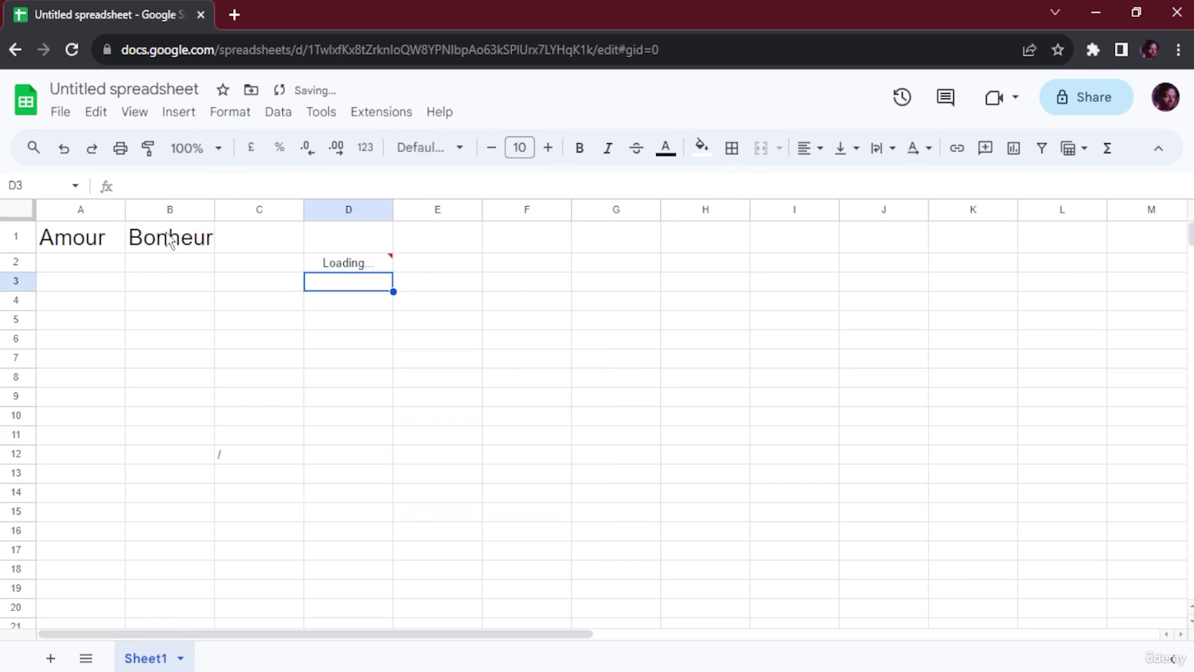
key(Up)
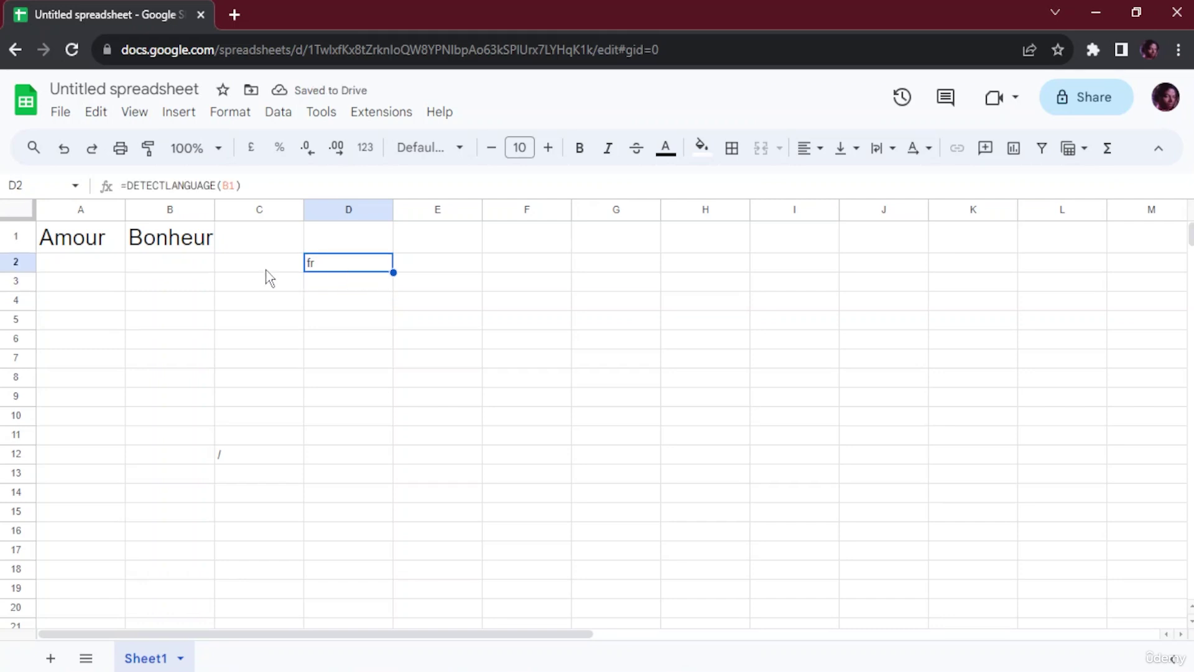
click(323, 278)
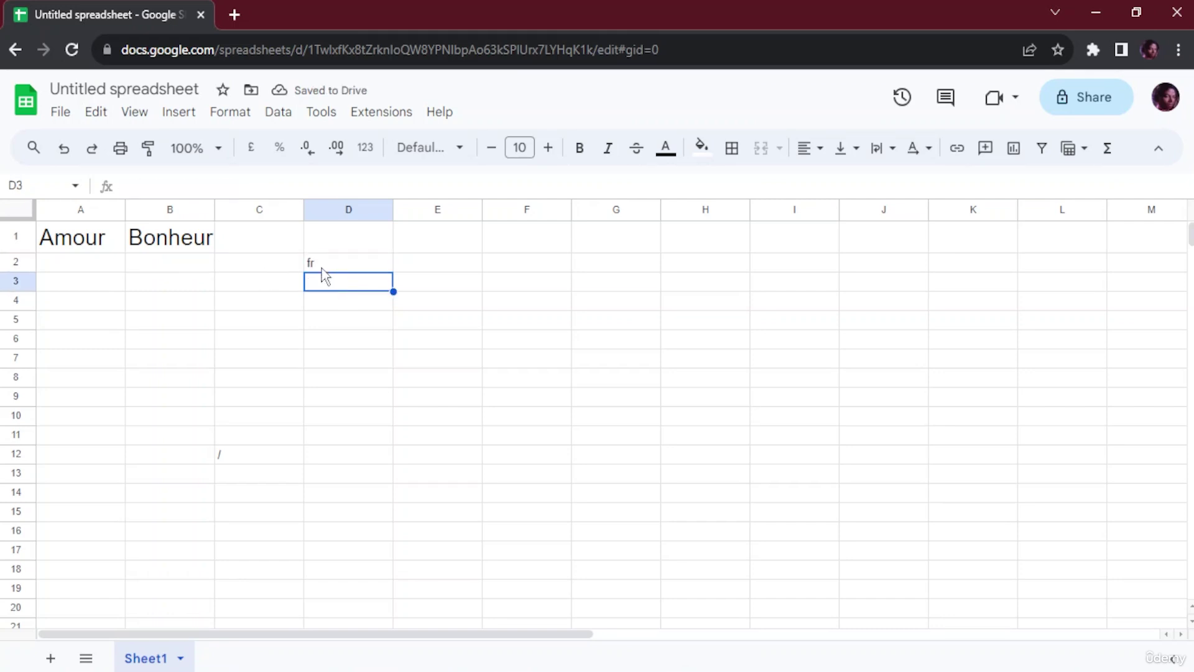
click(317, 266)
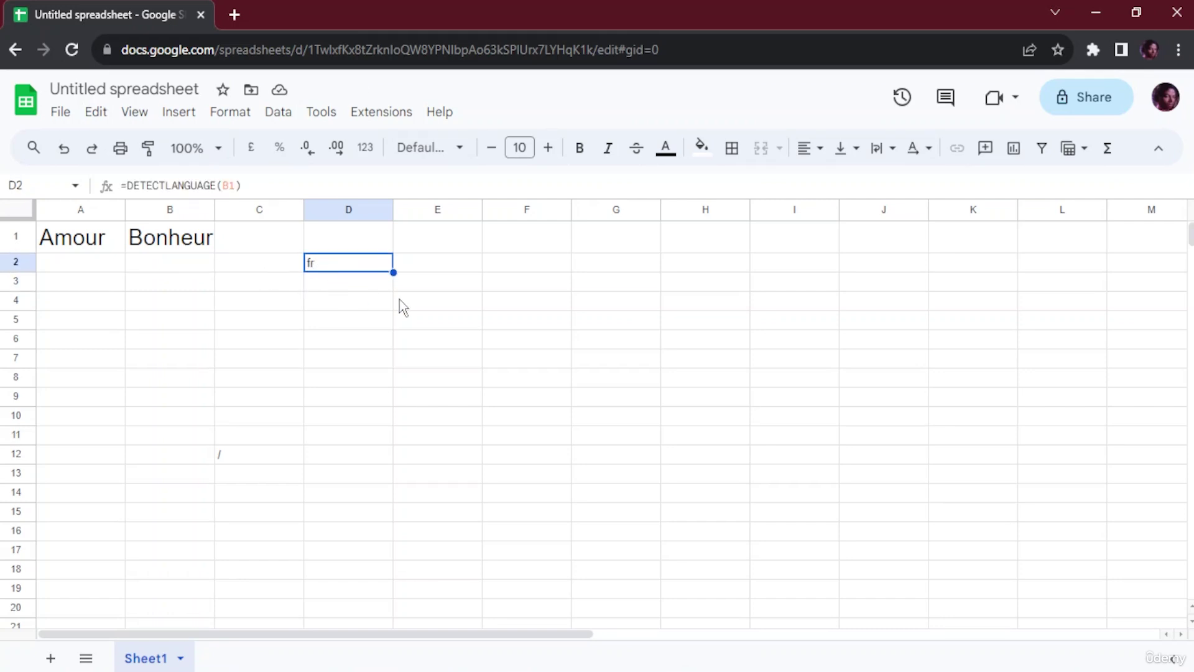
Enter =DETECTLANGUAGE(A1) in cell E2 to identify the language of the word Amour
click(474, 269)
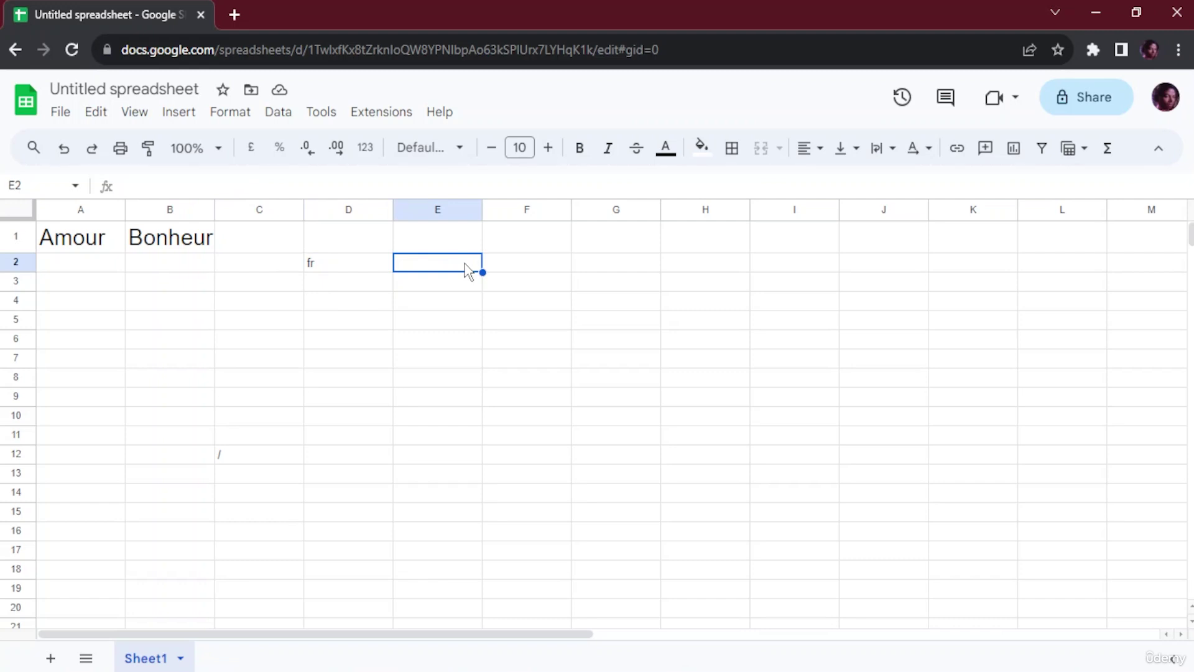
text(=d)
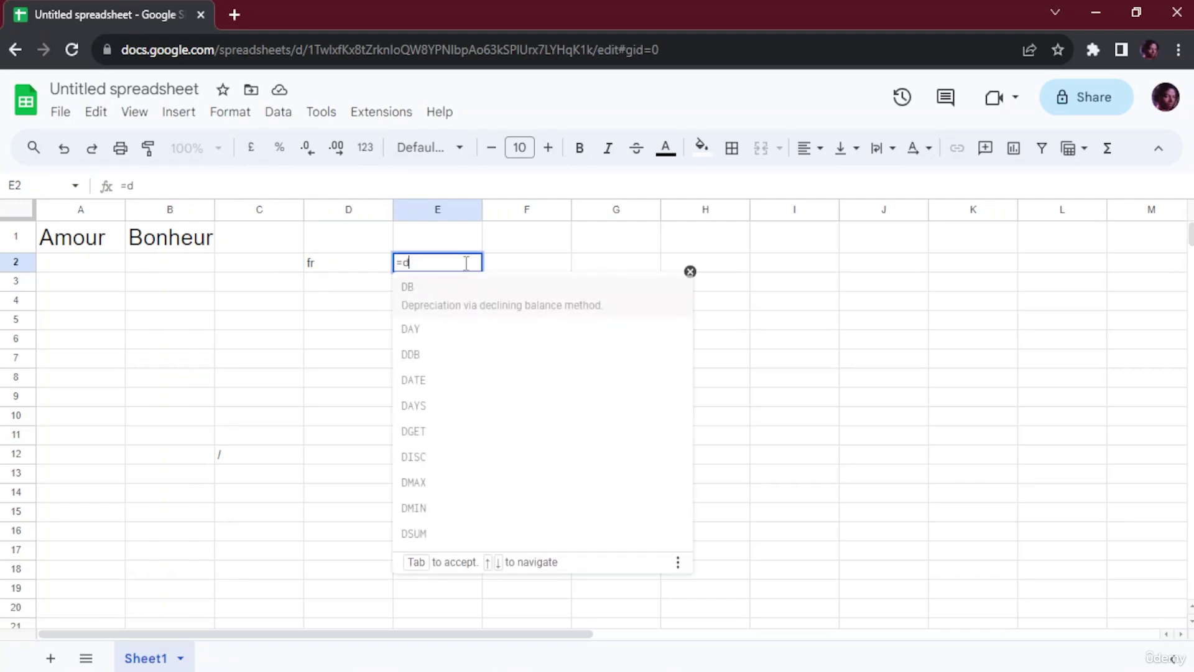
text(etect)
key(Tab)
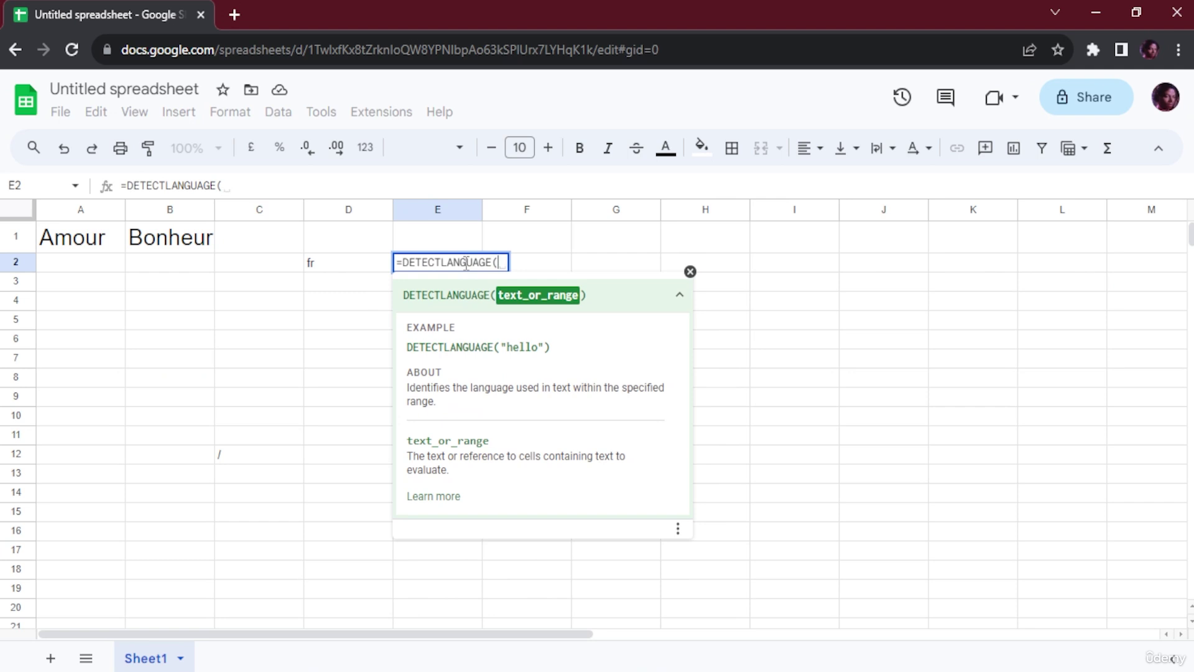
click(99, 237)
text())
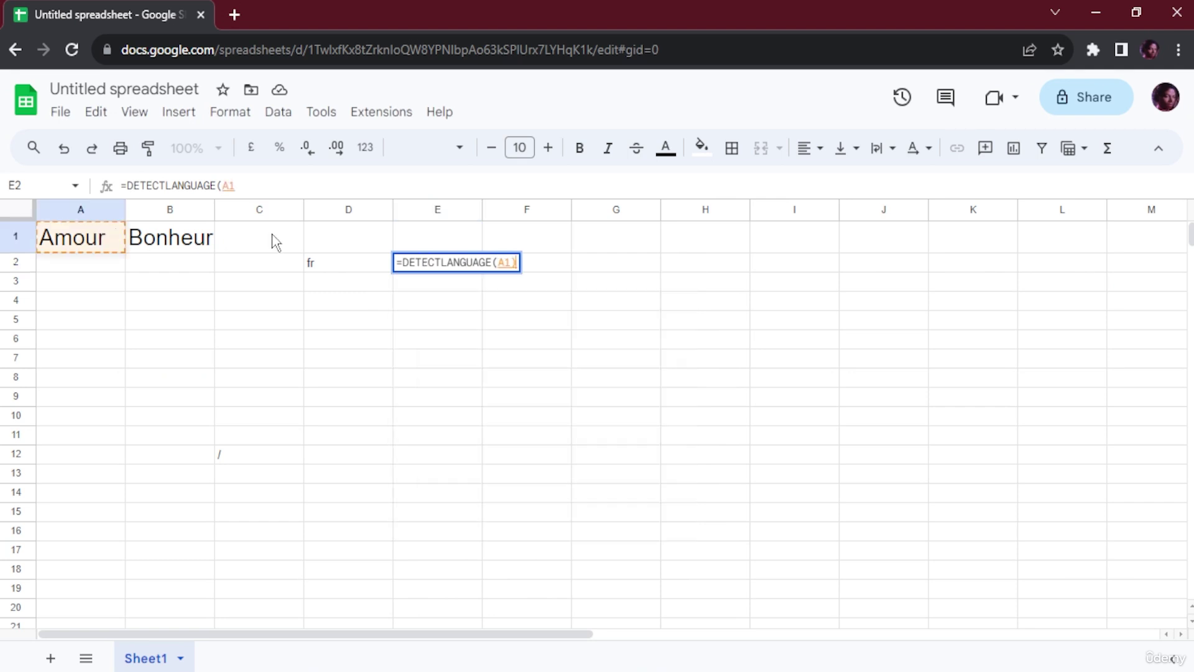
key(Return)
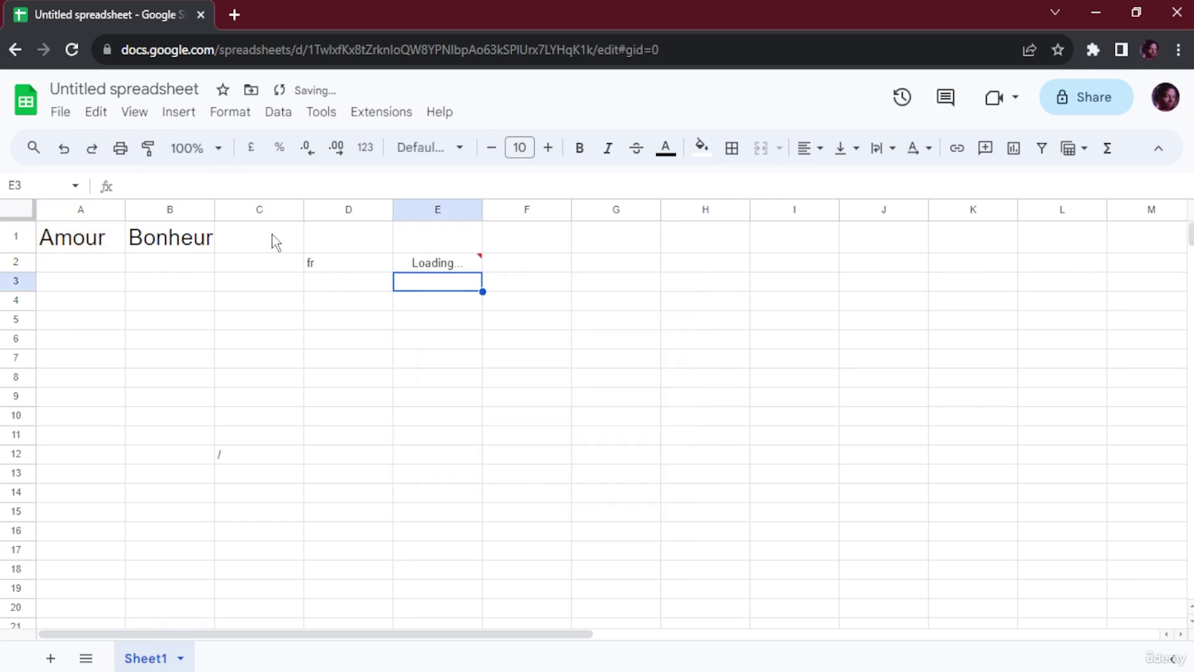